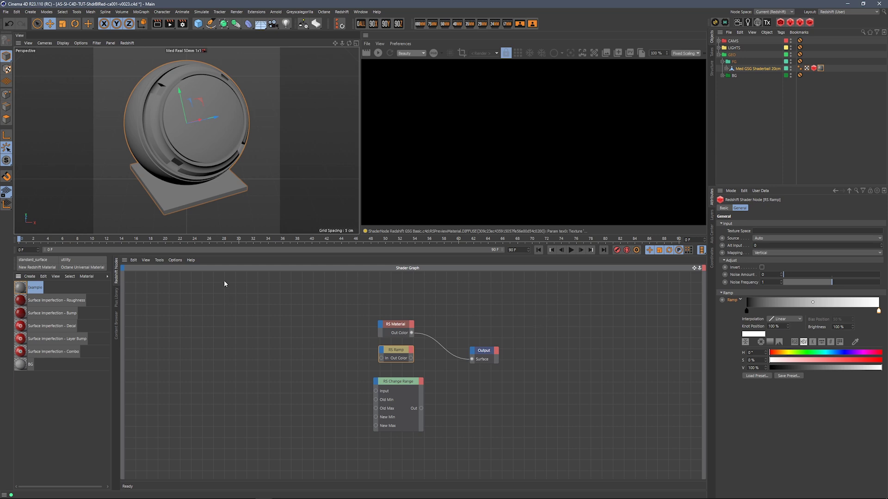
Open the surface imperfection texture library and widen its thumbnail grid to browse the scratch and crust maps.
click(116, 297)
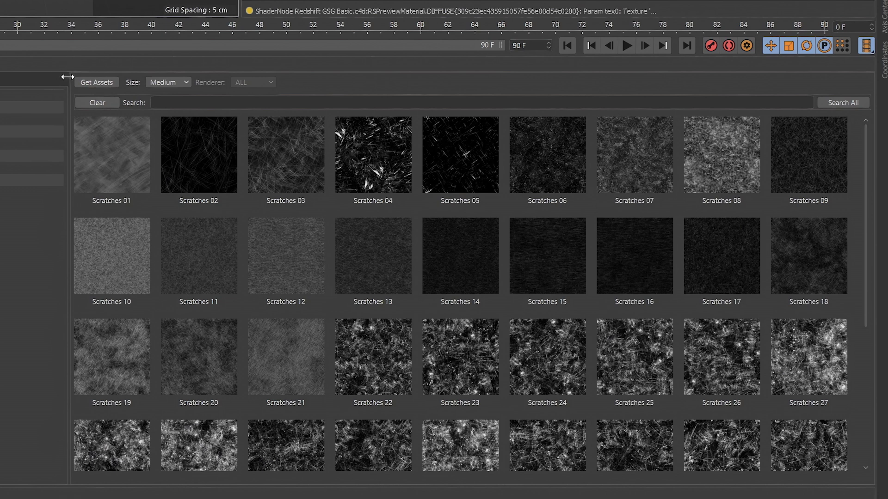
drag(65, 75, 15, 82)
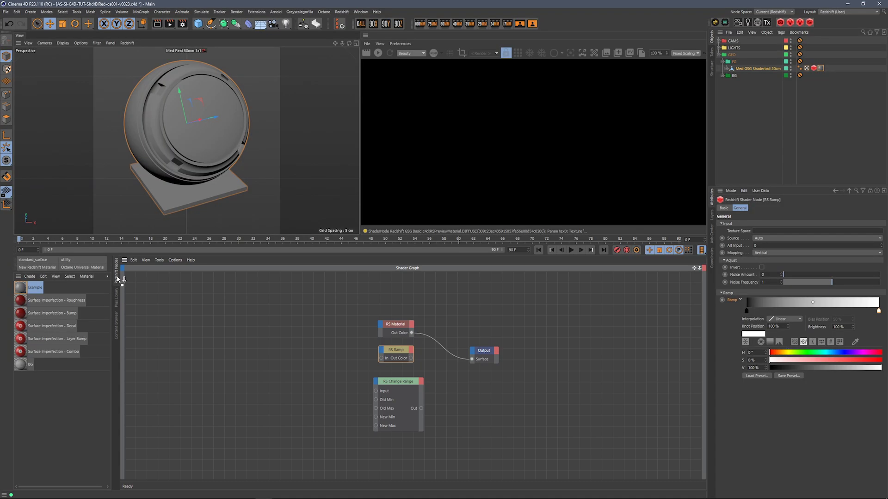
Add the GSG_SI_Crust_01 texture to the graph and start a live Redshift render with taller views.
drag(308, 341, 472, 359)
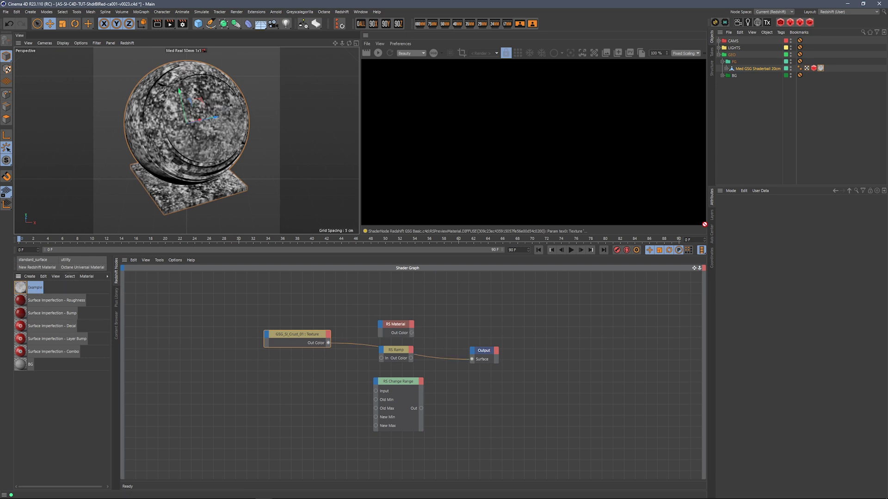
click(378, 53)
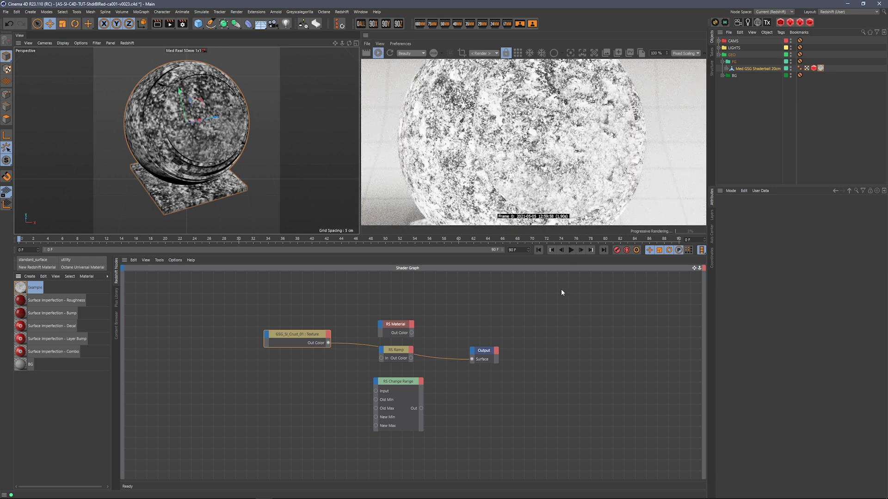
drag(651, 233, 651, 276)
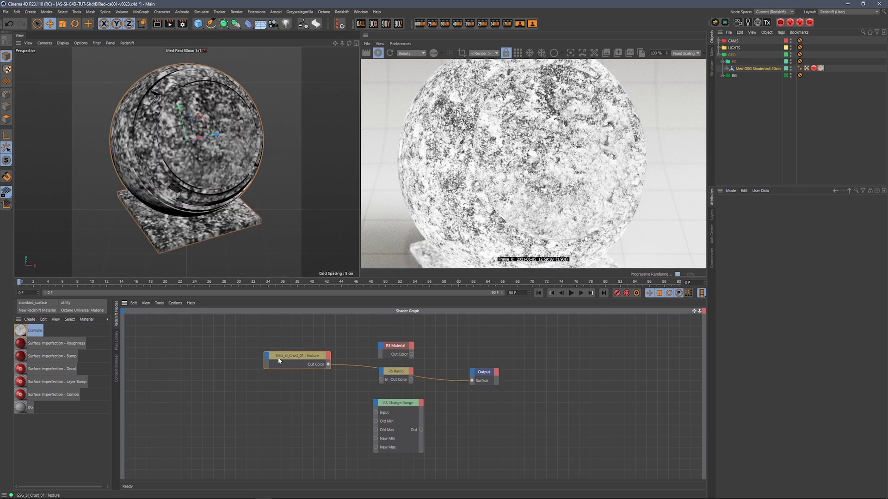
Set the crust texture's tiling scale to 2 on both axes.
click(329, 365)
click(329, 364)
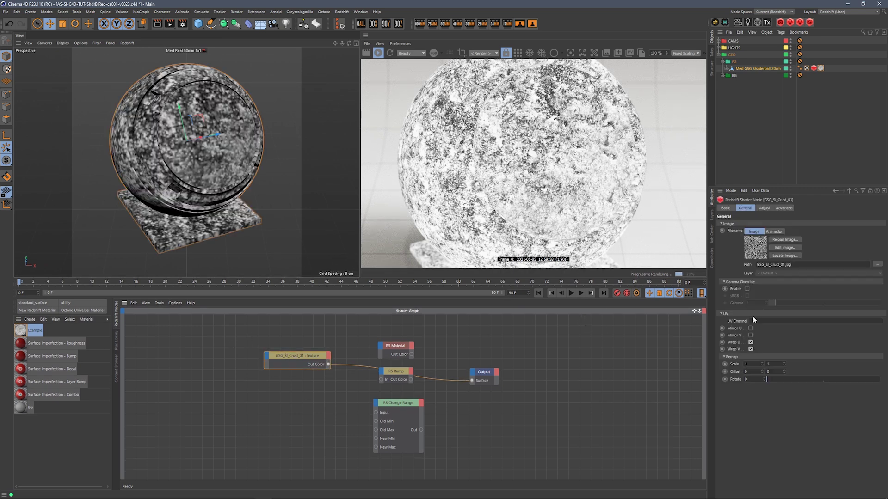
text(2)
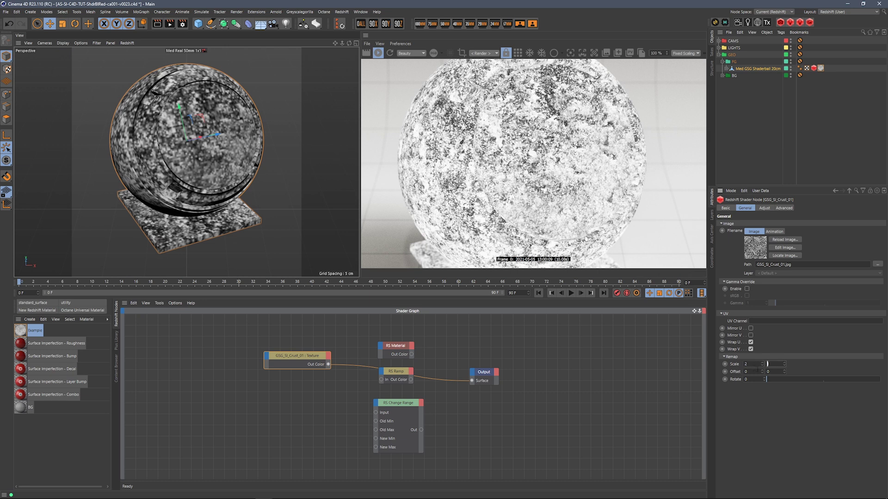
text(2)
key(Return)
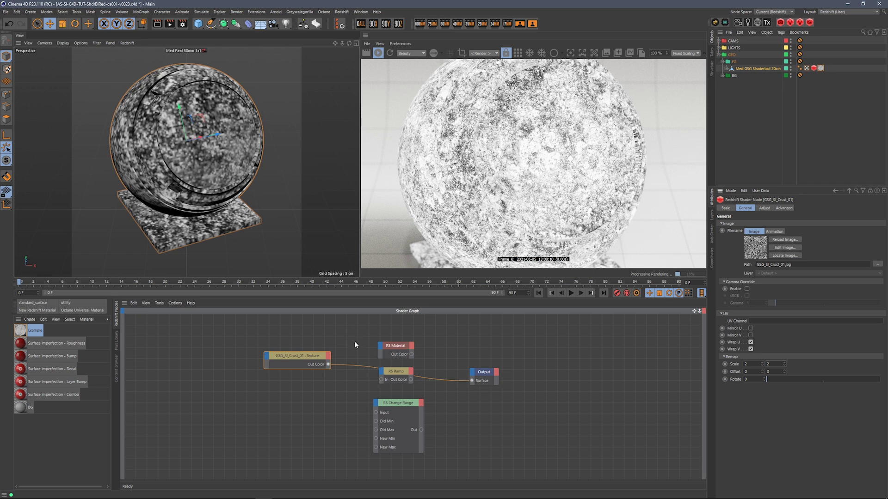
Enable Gamma Override on the crust texture and wire its Out Color into the RS Ramp input.
click(394, 380)
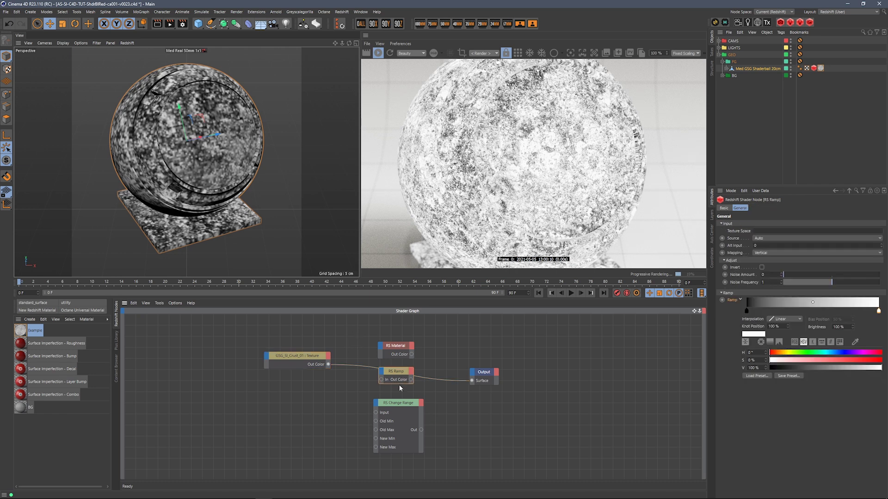
click(397, 403)
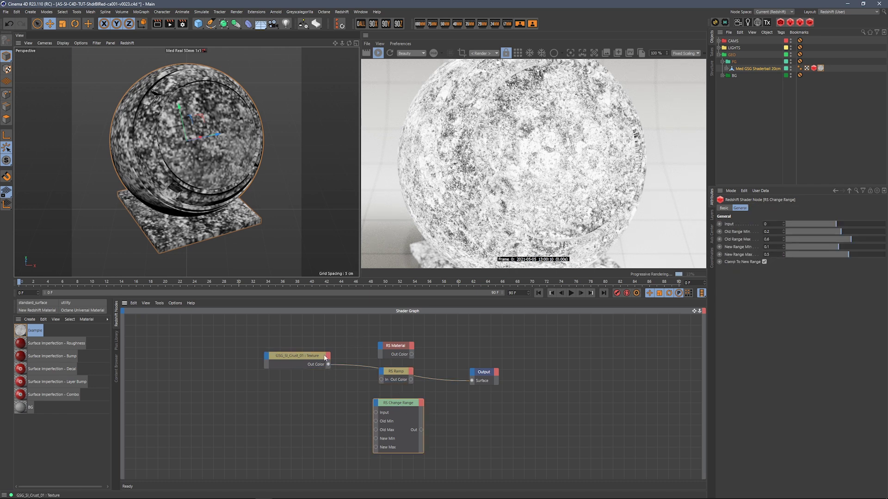
click(314, 365)
drag(311, 365, 313, 366)
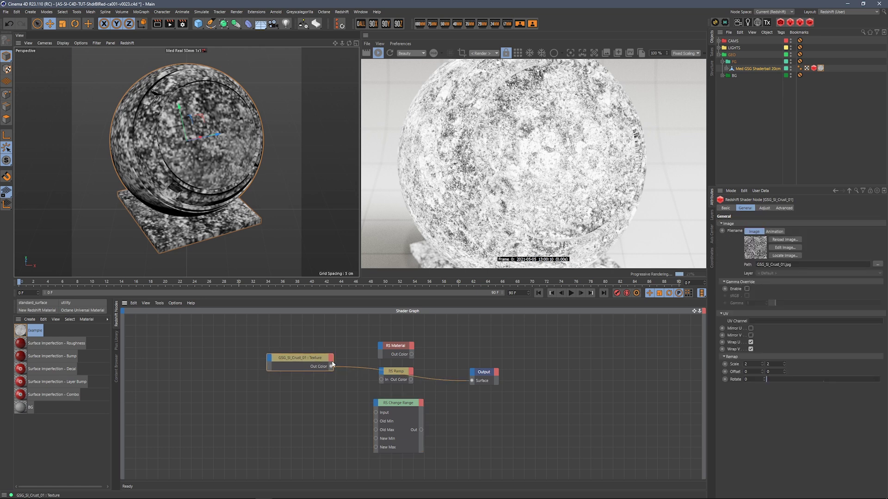
click(747, 290)
drag(368, 379, 381, 379)
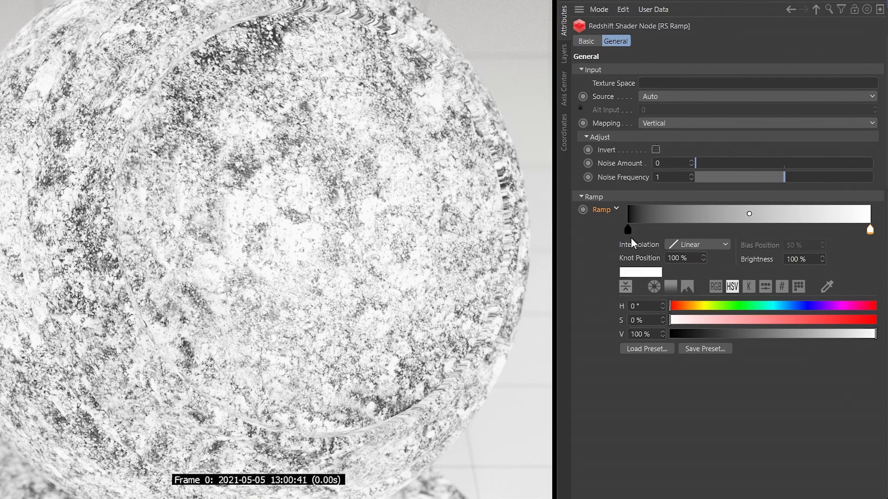
Test contrast by moving the ramp's black point to 37.8% and white point to 91.9%, then restore the start.
drag(746, 312, 784, 313)
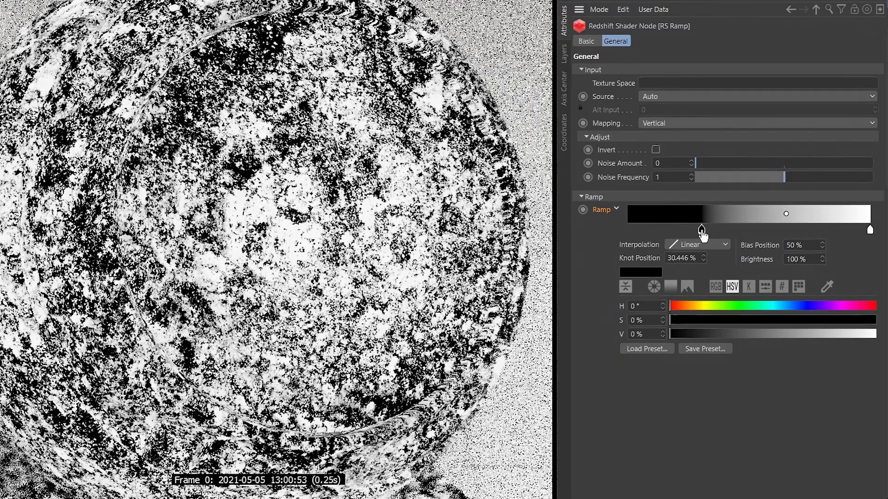
drag(696, 230, 719, 230)
drag(870, 230, 850, 230)
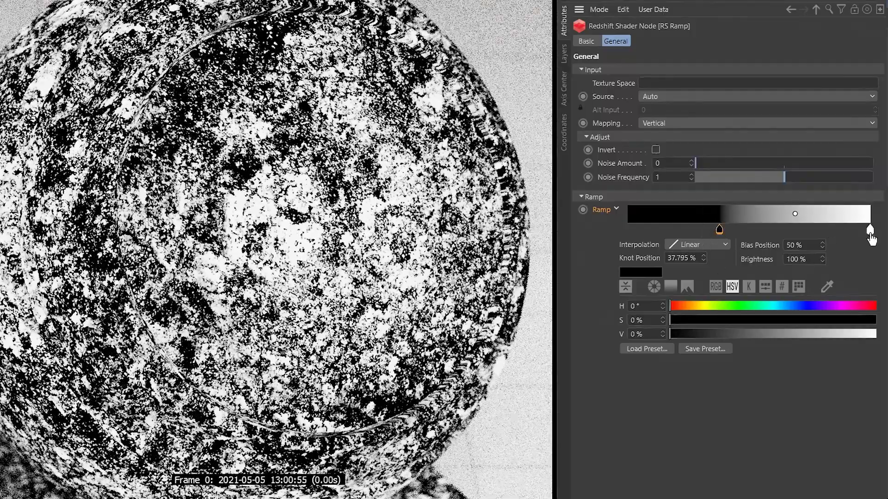
drag(719, 230, 698, 230)
key(ctrl+z)
drag(791, 230, 628, 230)
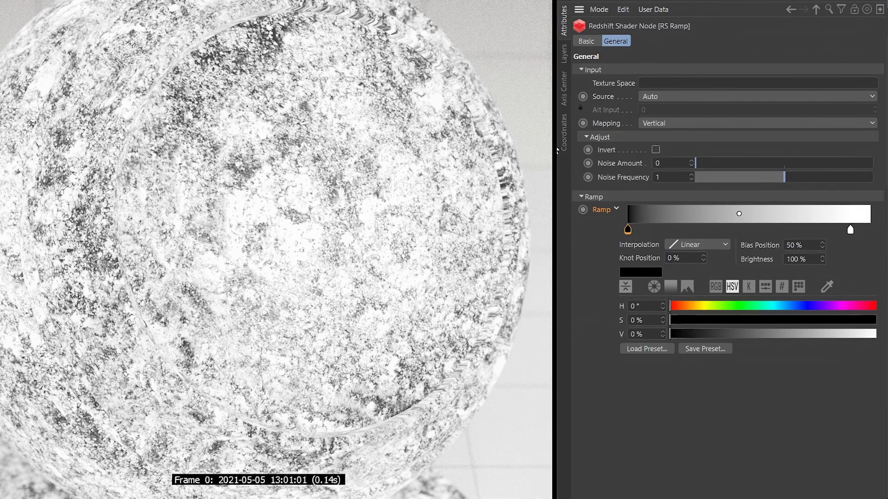
Try extra ramp knots at 21.5% and 31.5%, then bring up the ramp gradient's options.
drag(629, 230, 740, 230)
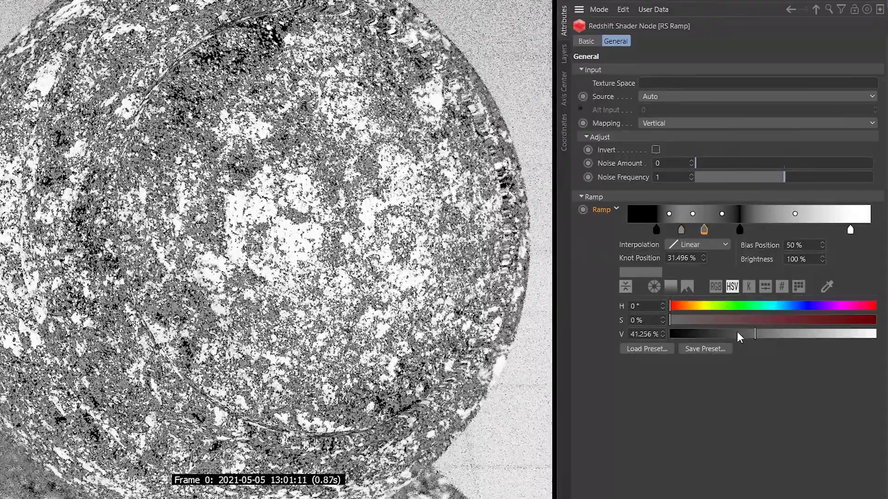
drag(737, 334, 621, 337)
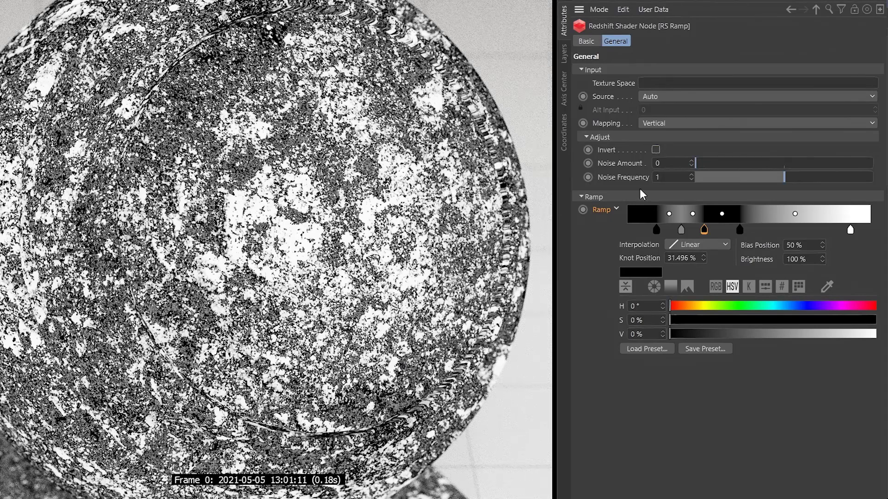
right_click(609, 215)
Reset the ramp to black-to-white, then set the start knot to 28% and the end knot to 52% brightness.
click(633, 311)
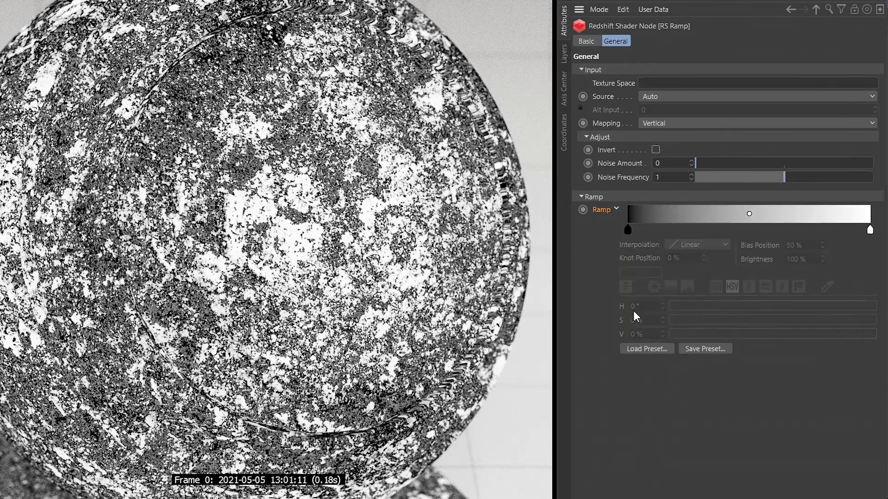
click(625, 232)
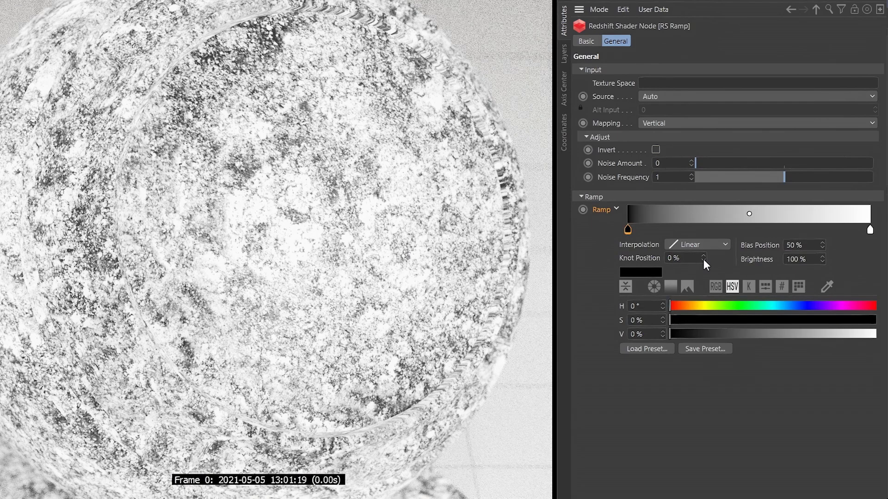
click(706, 335)
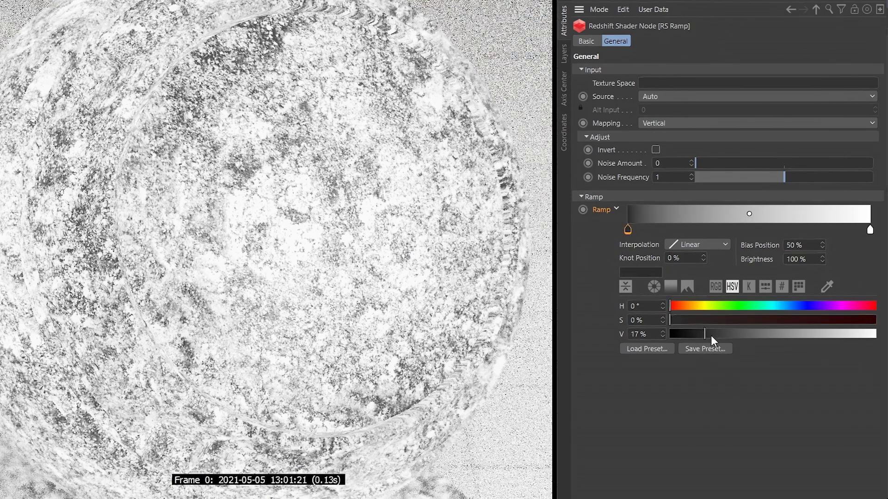
click(727, 334)
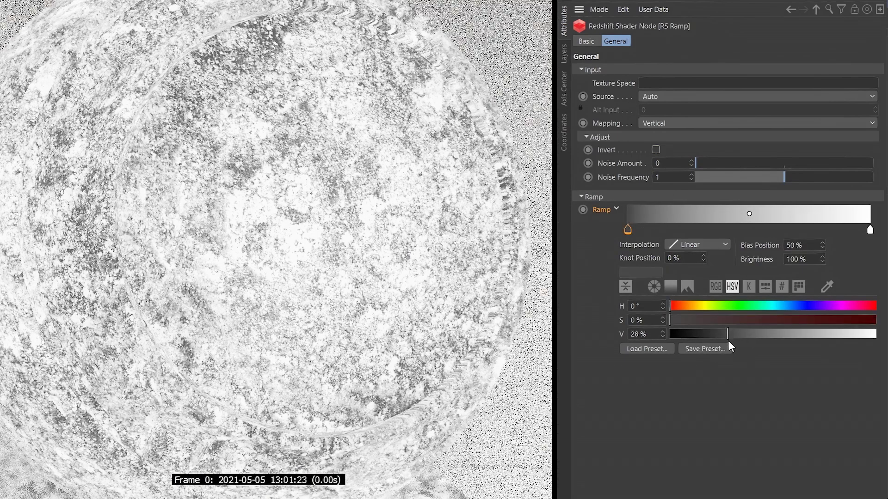
click(870, 229)
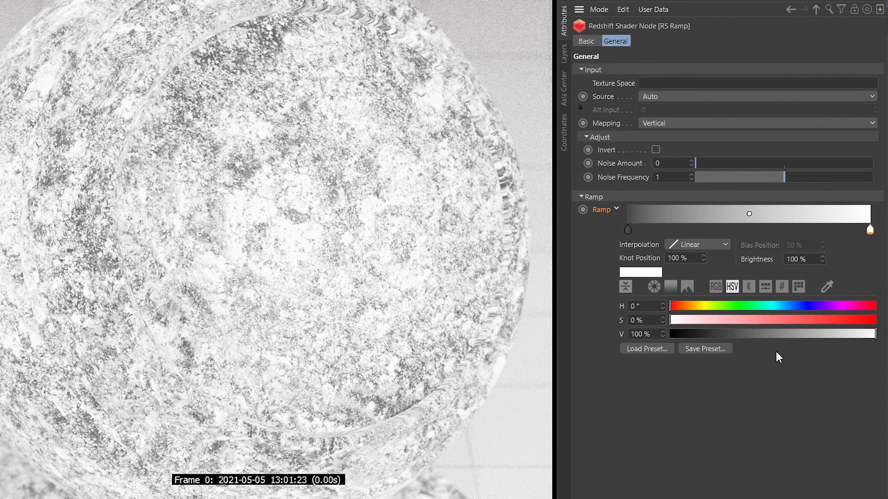
click(790, 334)
click(776, 334)
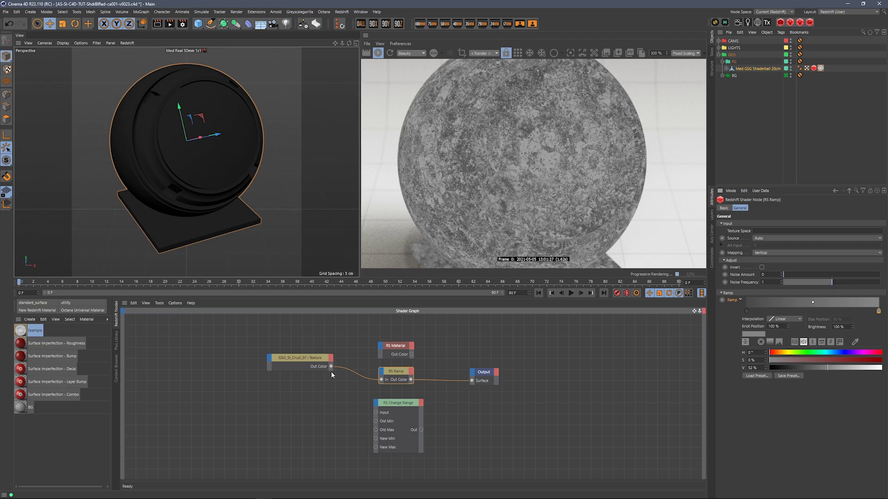
Route the crust texture through RS Change Range into the Output Surface.
click(331, 368)
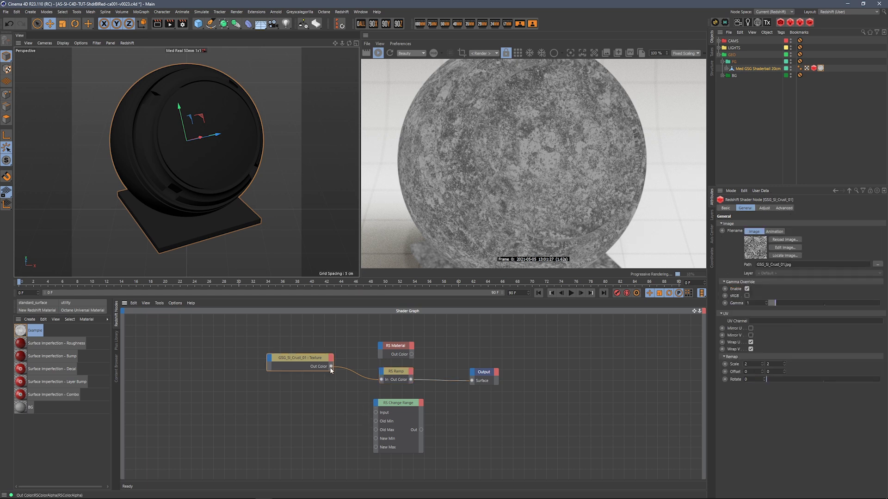
drag(376, 412, 376, 412)
click(392, 409)
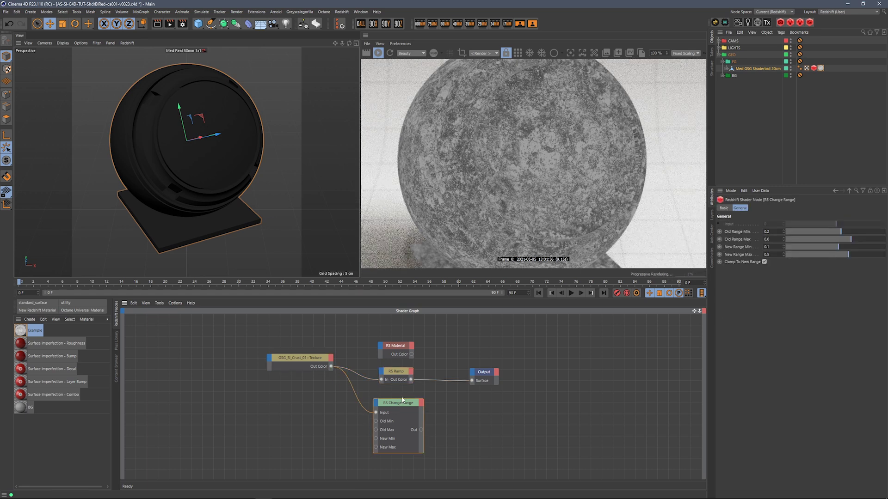
drag(421, 430, 471, 381)
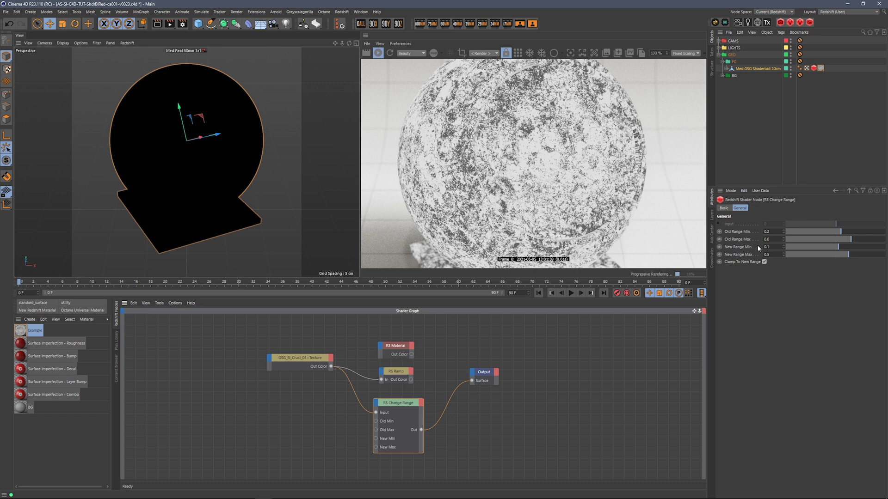
Reset the four range values, then set Old Range Min to 0.416 and Old Range Max to 0.72.
click(731, 232)
shift+click(727, 255)
right_click(728, 255)
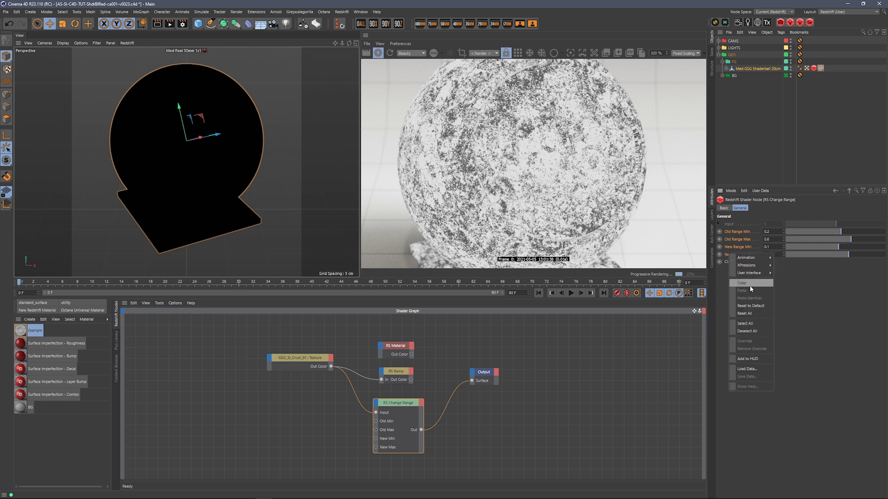
click(749, 307)
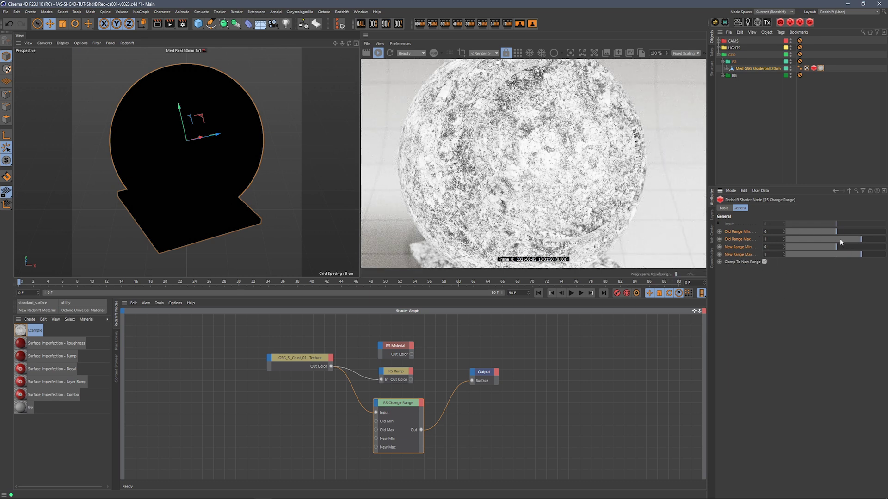
drag(840, 234, 834, 235)
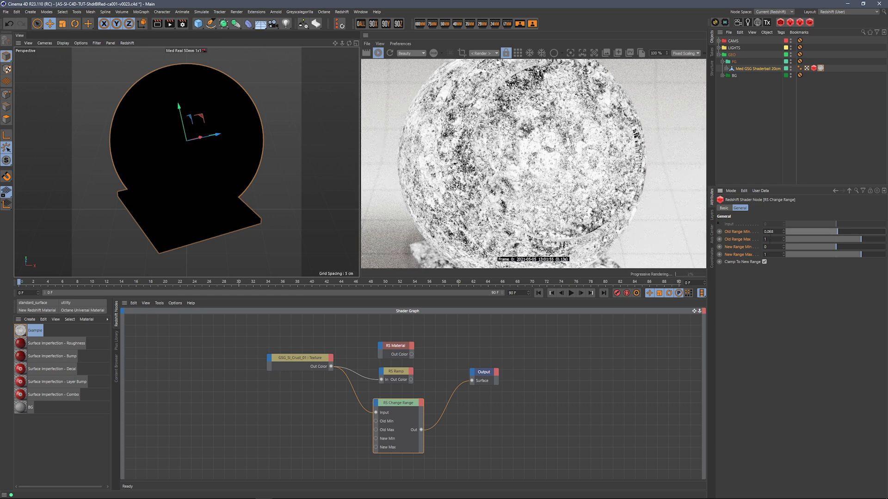
drag(841, 234, 848, 234)
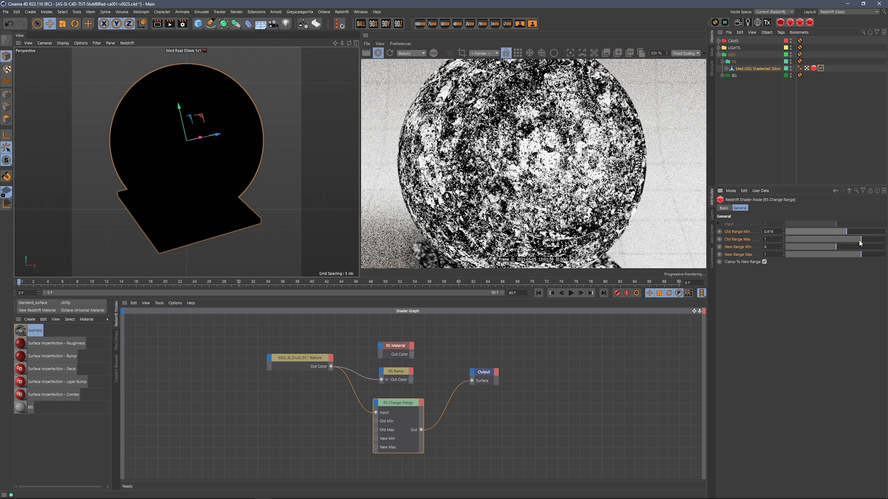
drag(858, 240, 854, 242)
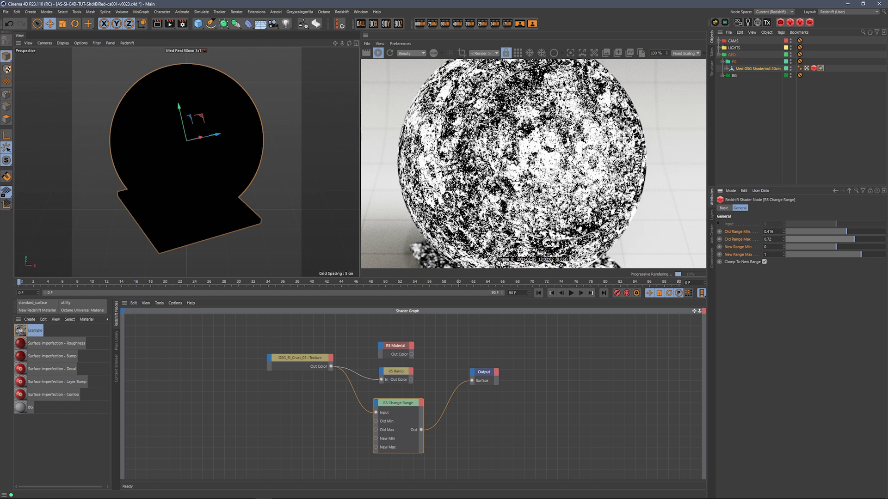
Set New Range Min to 0.22 and New Range Max to 0.568.
click(741, 247)
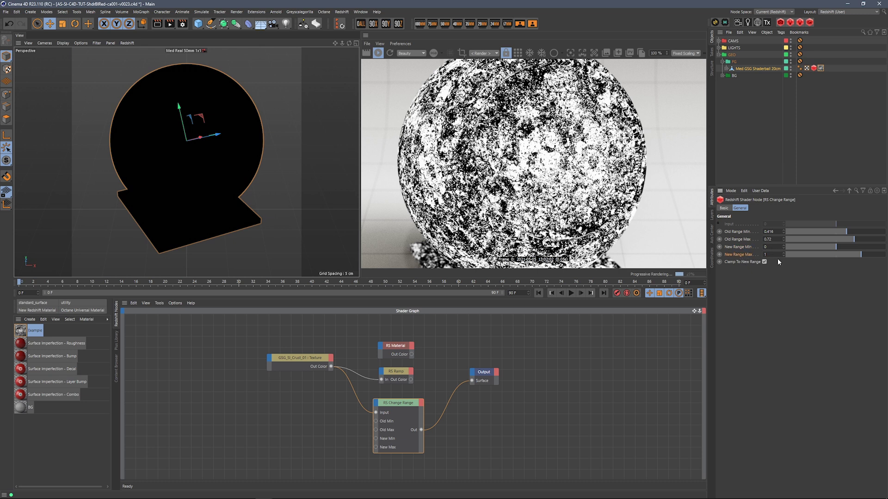
drag(838, 247, 842, 246)
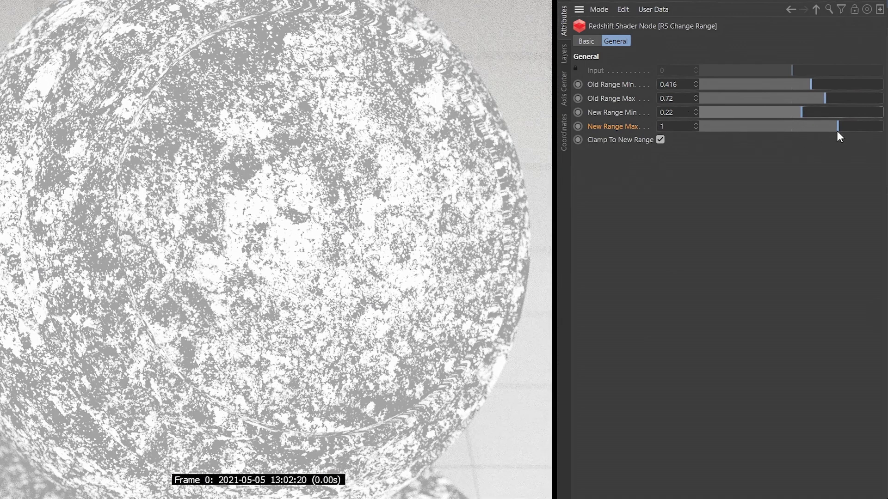
drag(837, 130, 818, 130)
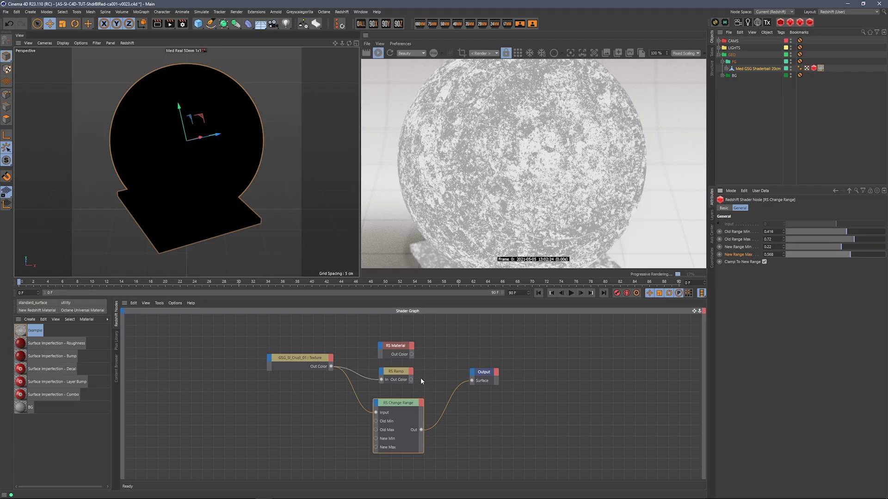
click(395, 372)
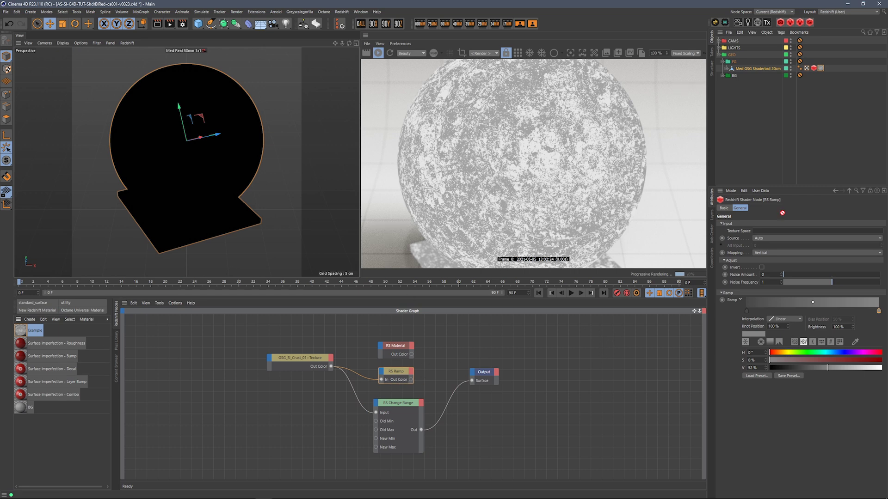
Apply the red material to the shaderball and load the Surface Imperfection - Roughness node graph.
drag(830, 68, 821, 68)
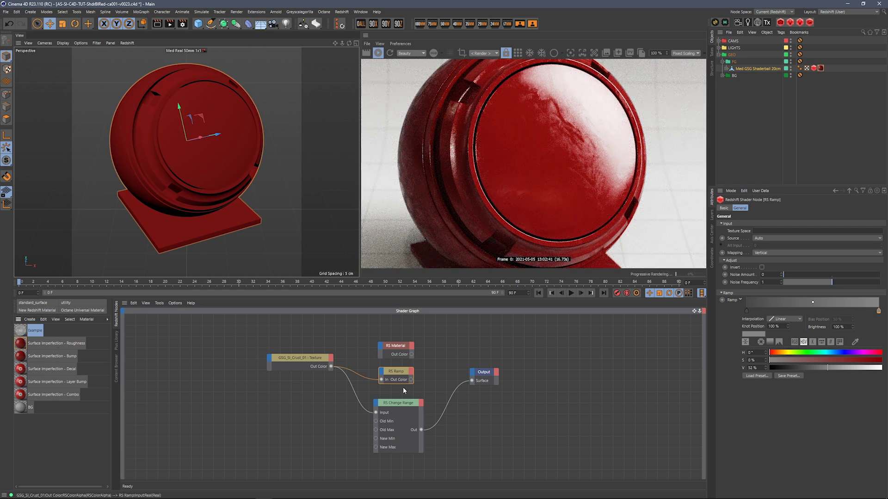
click(117, 342)
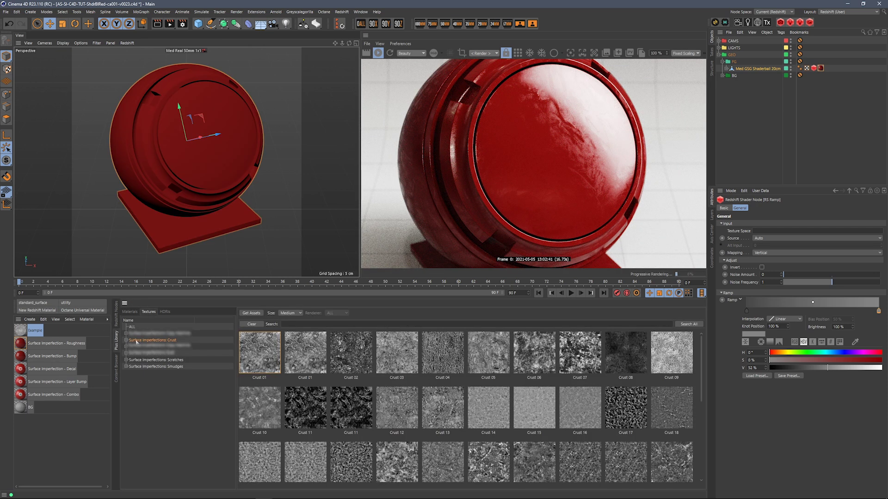
click(56, 343)
click(116, 317)
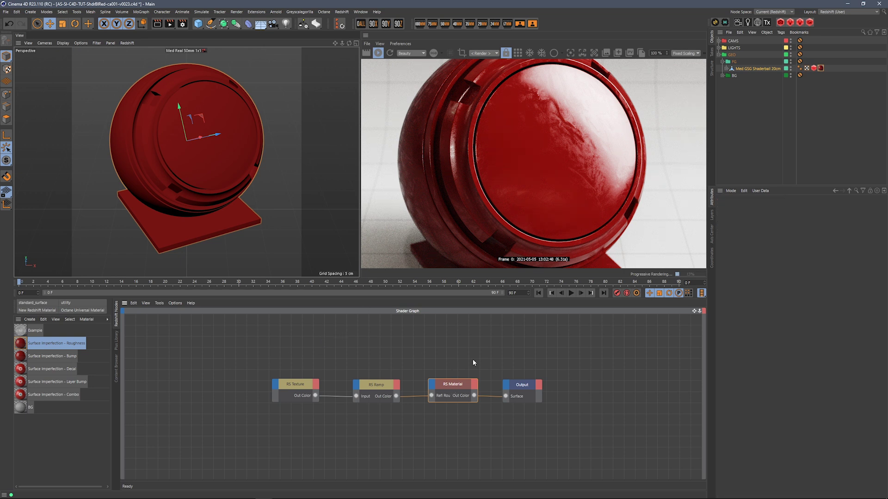
click(305, 384)
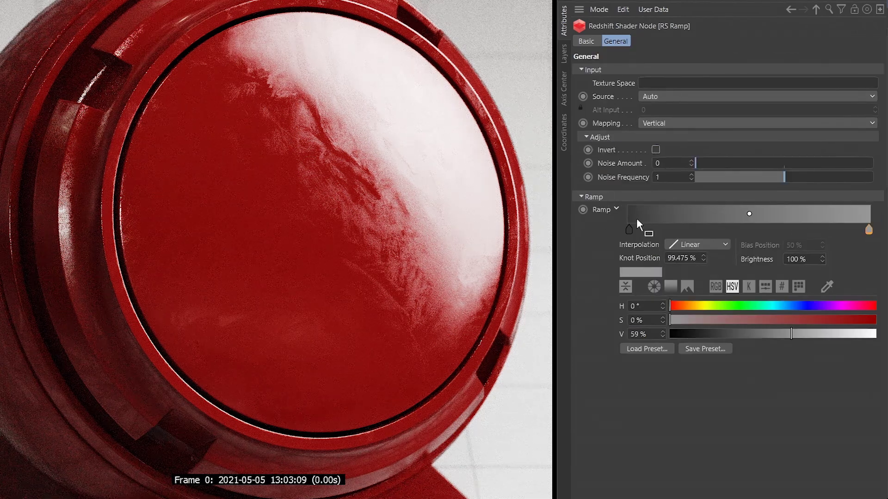
Reset the roughness ramp and set its end knot to 56% brightness.
right_click(607, 210)
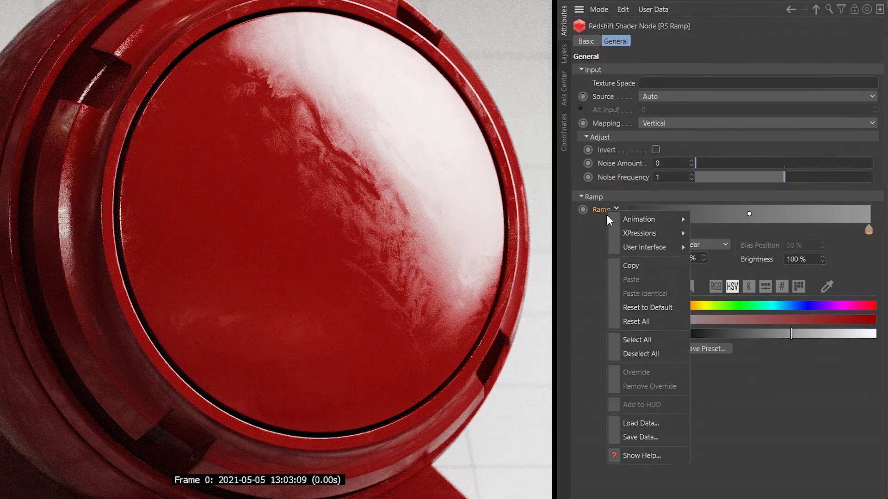
click(632, 308)
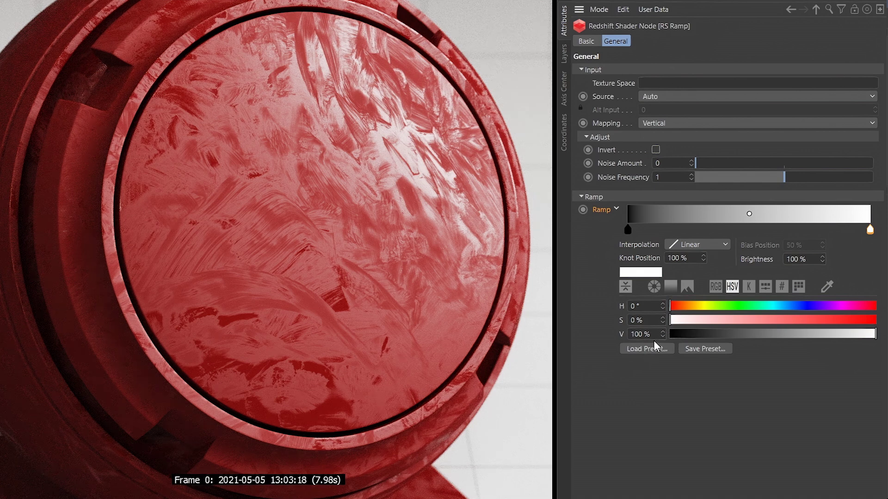
click(652, 336)
text(30)
key(Return)
click(775, 334)
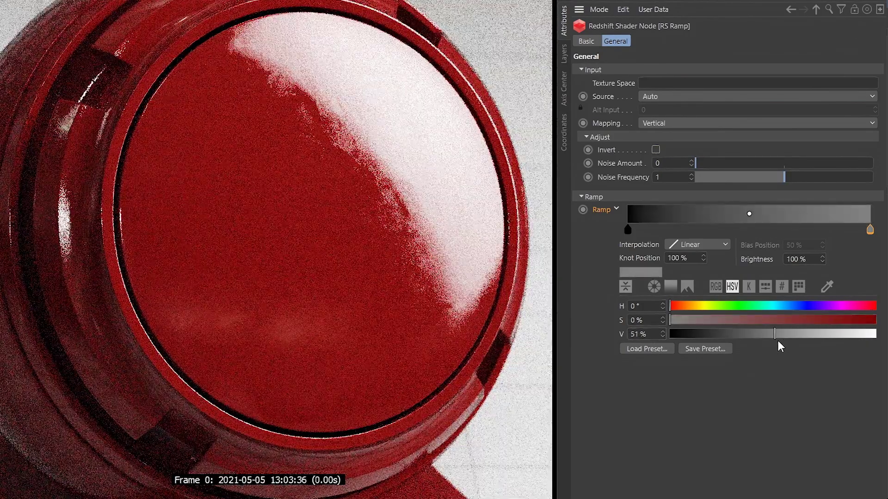
click(784, 334)
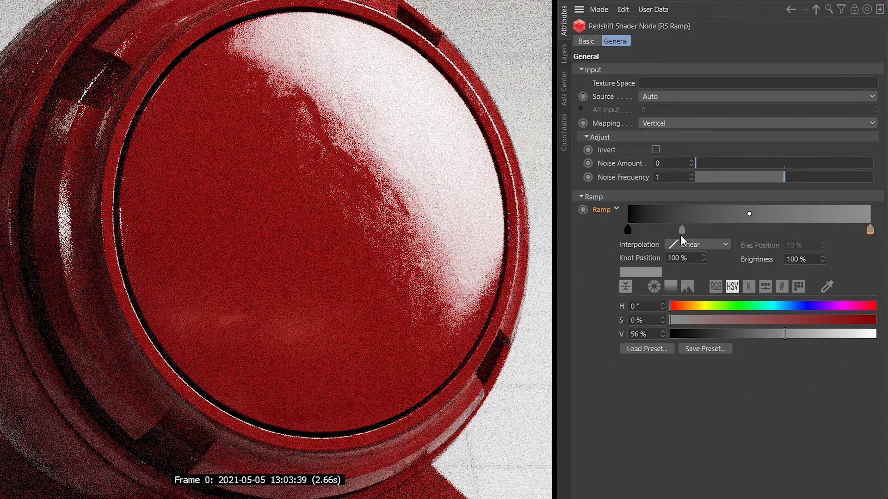
Set the ramp's start knot to 20% brightness and position it at about 14.436%.
click(622, 232)
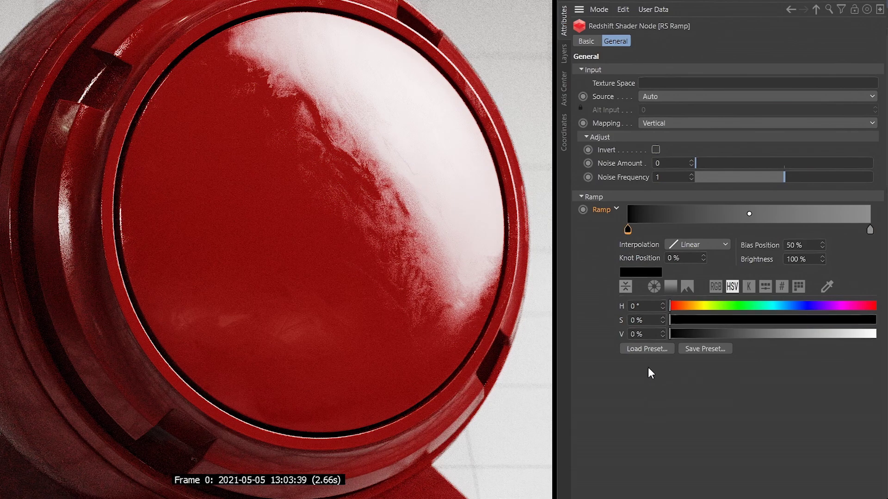
double_click(648, 334)
text(20)
key(Return)
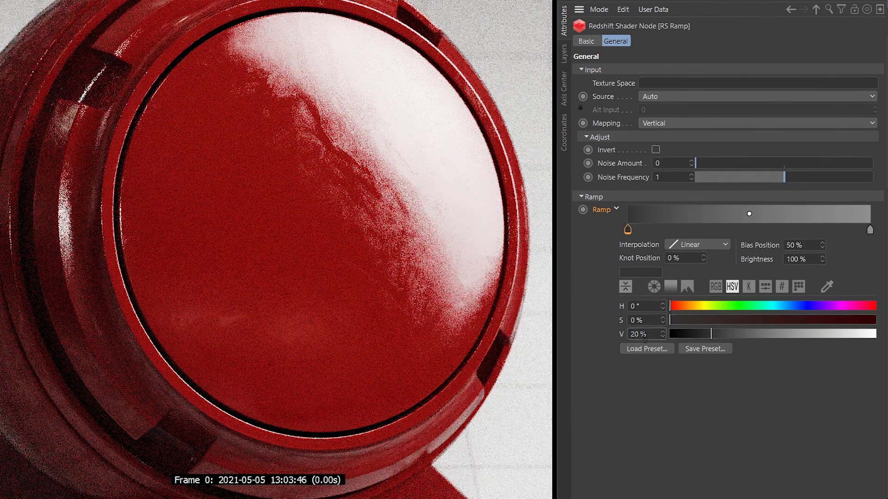
drag(628, 230, 681, 236)
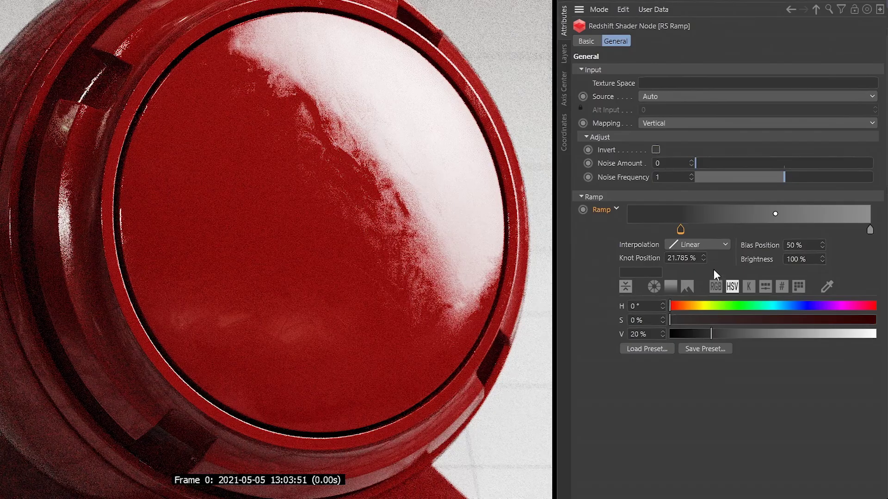
drag(681, 231, 662, 231)
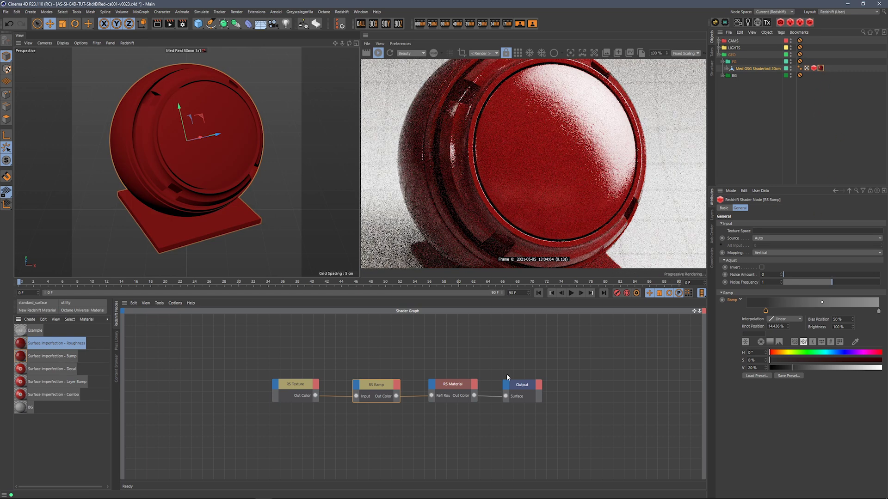
Open the Surface Imperfection - Bump material and inspect its texture, RS Ramp, RS Bump Map and RS Material nodes.
click(35, 359)
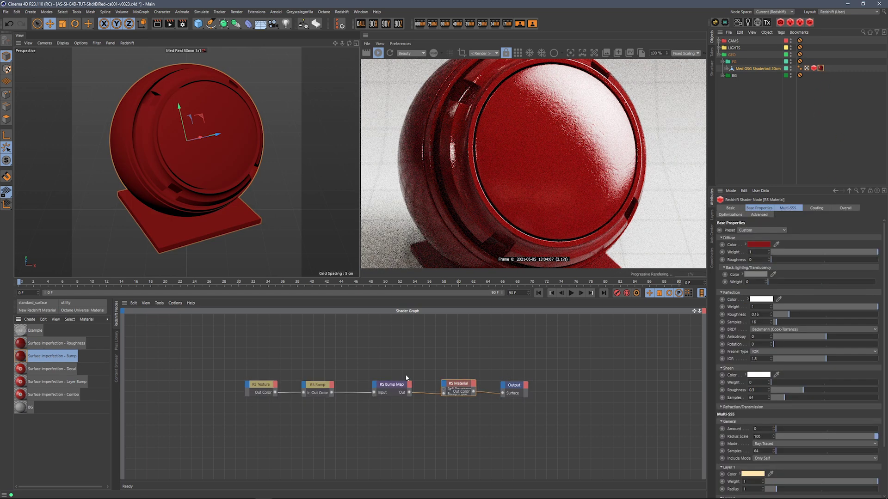
click(261, 391)
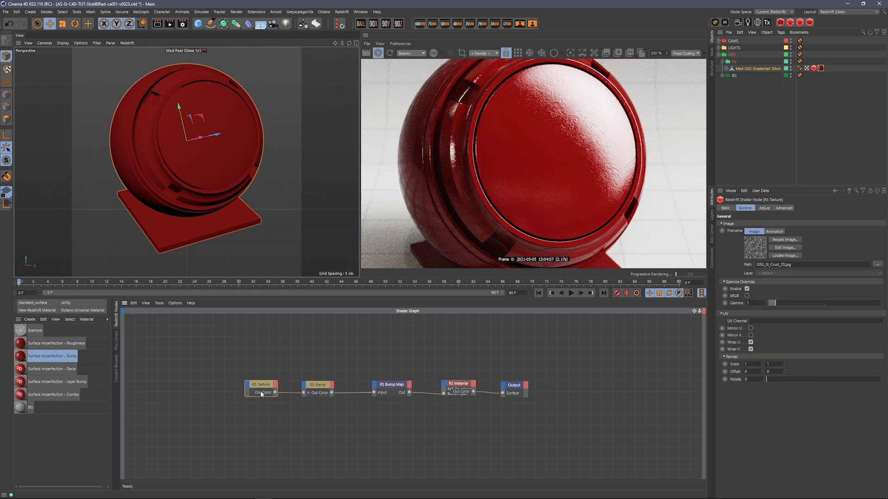
click(323, 389)
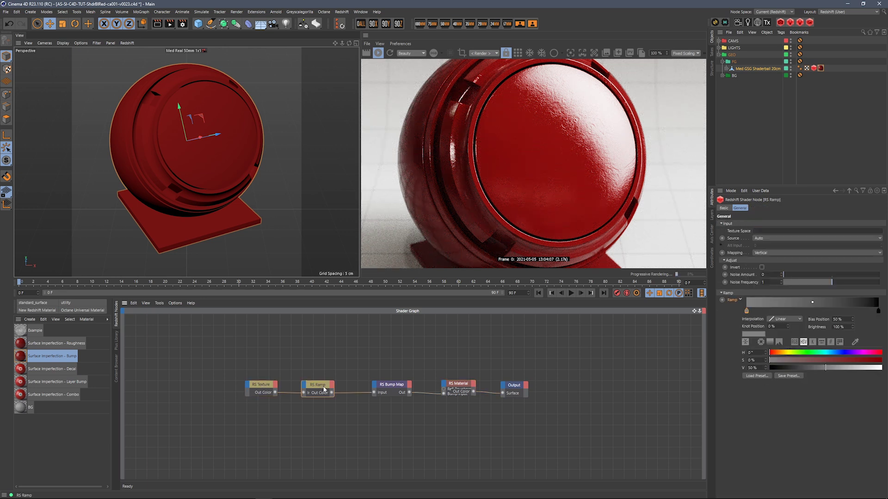
ctrl+shift+click(325, 391)
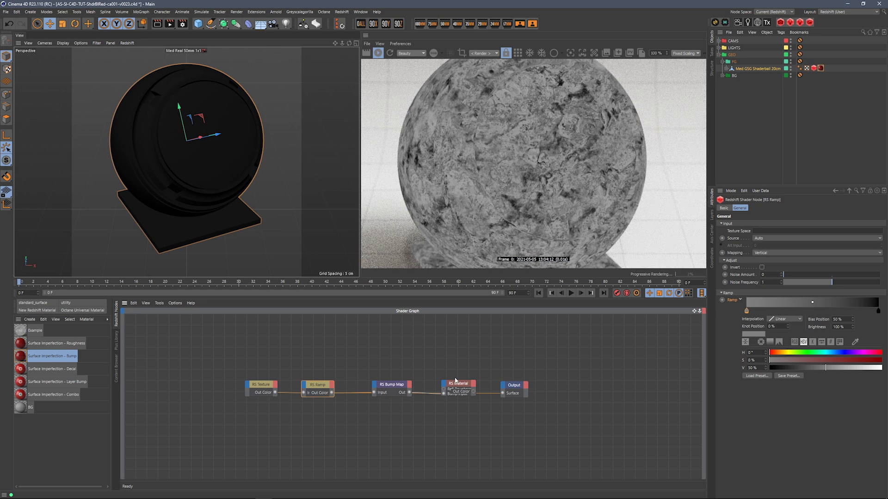
click(395, 386)
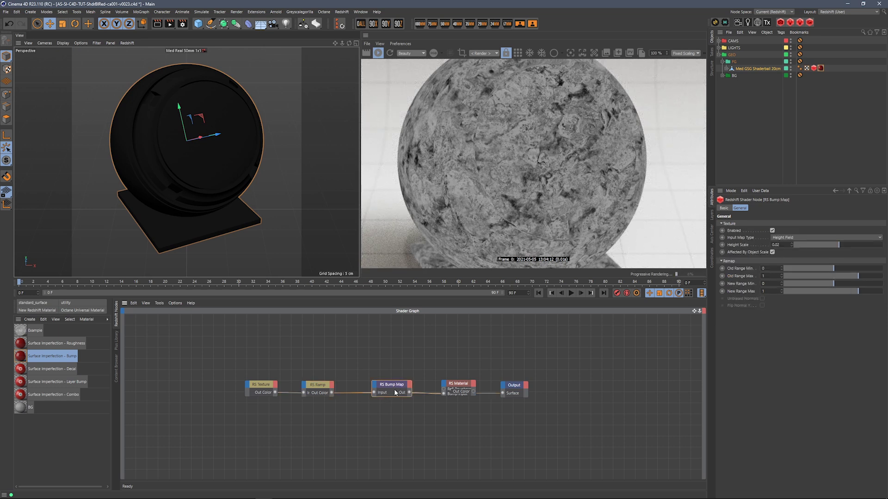
click(457, 383)
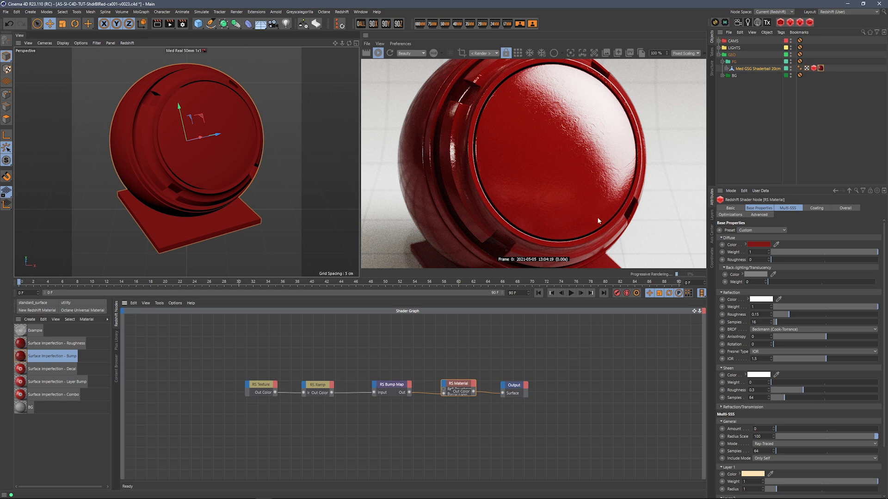
click(321, 390)
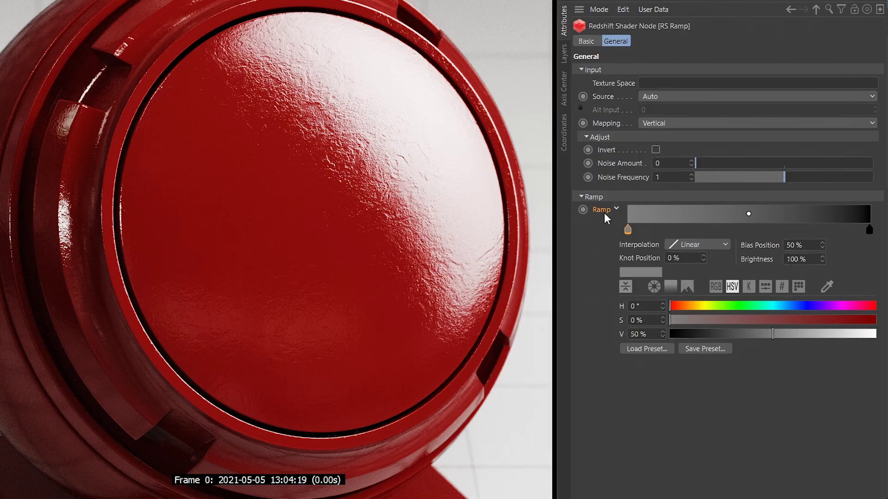
Reset the bump ramp, then set its end knot to 20% and start knot to 50% brightness.
right_click(733, 299)
click(757, 352)
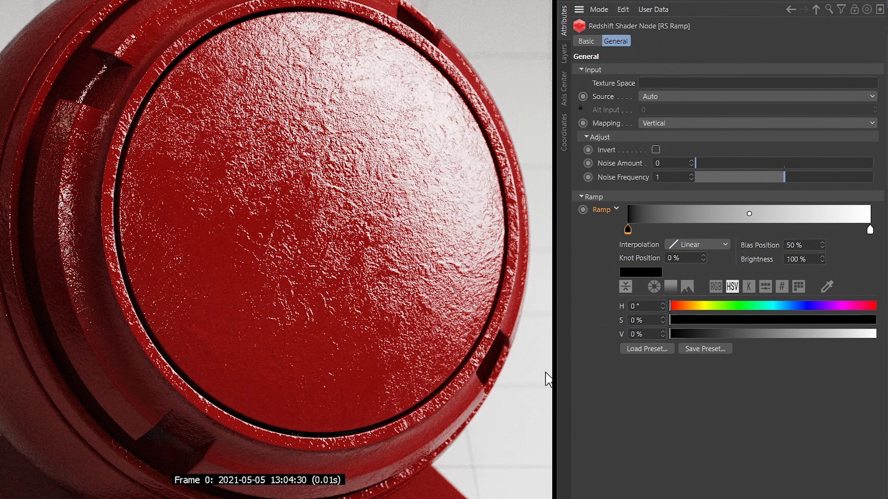
click(870, 230)
double_click(647, 334)
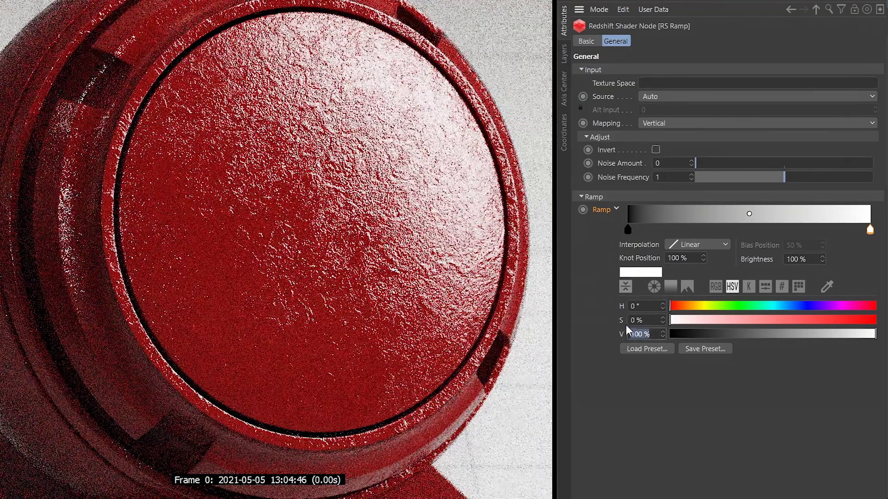
text(20)
key(Return)
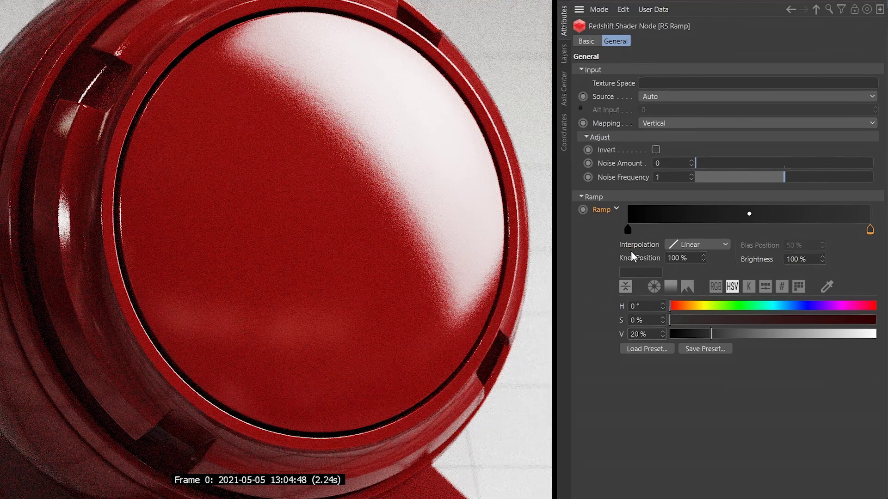
click(627, 230)
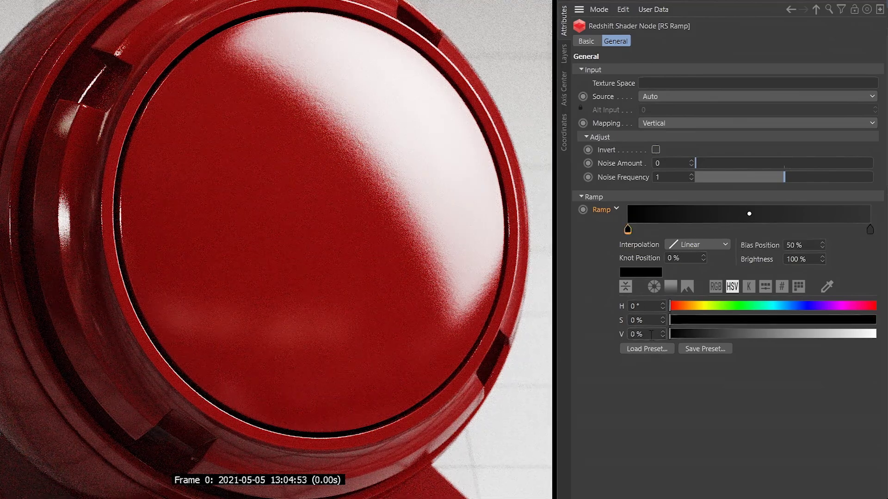
double_click(633, 333)
text(50)
key(Return)
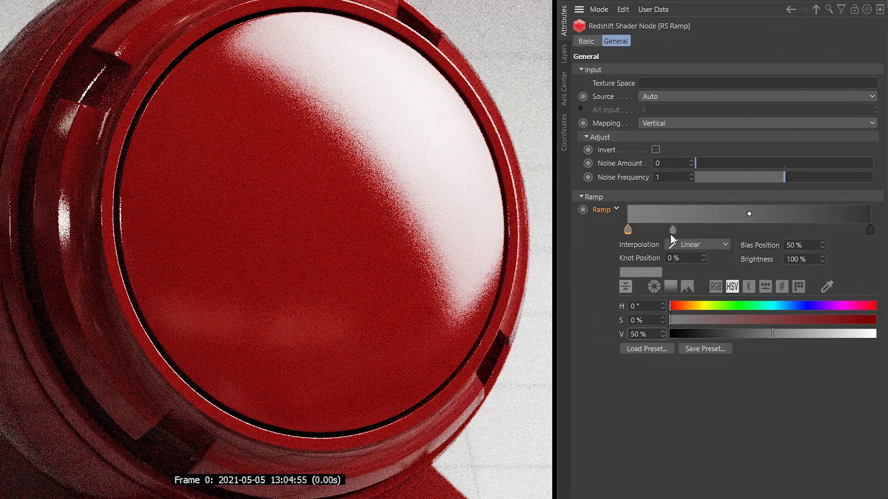
Slide both ramp knots close together around 74% so only sparse dents remain.
drag(629, 232, 737, 231)
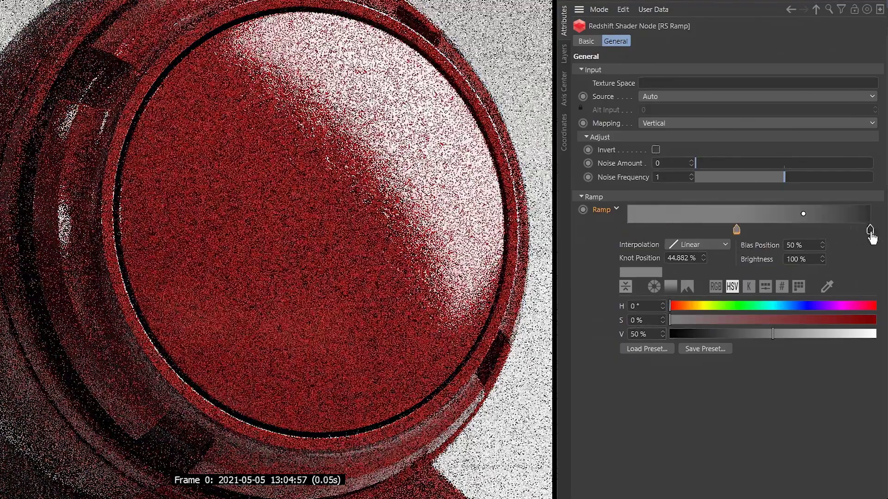
drag(870, 231, 771, 231)
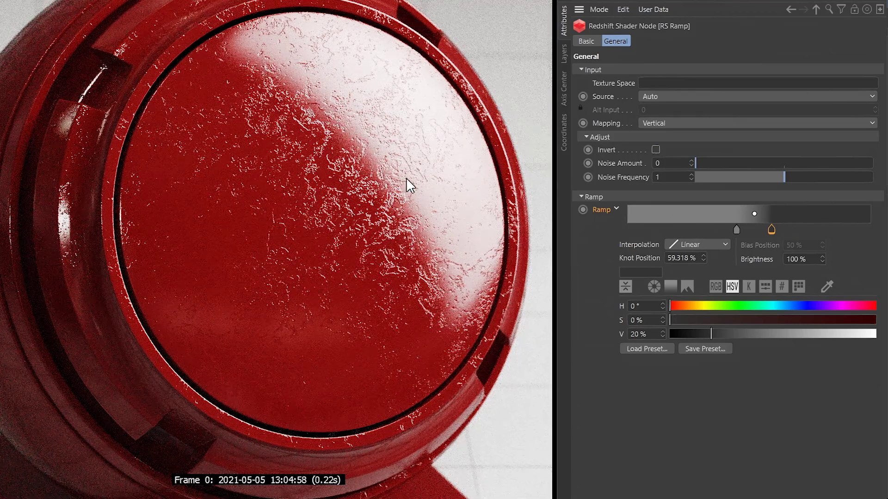
drag(777, 233, 826, 233)
click(737, 231)
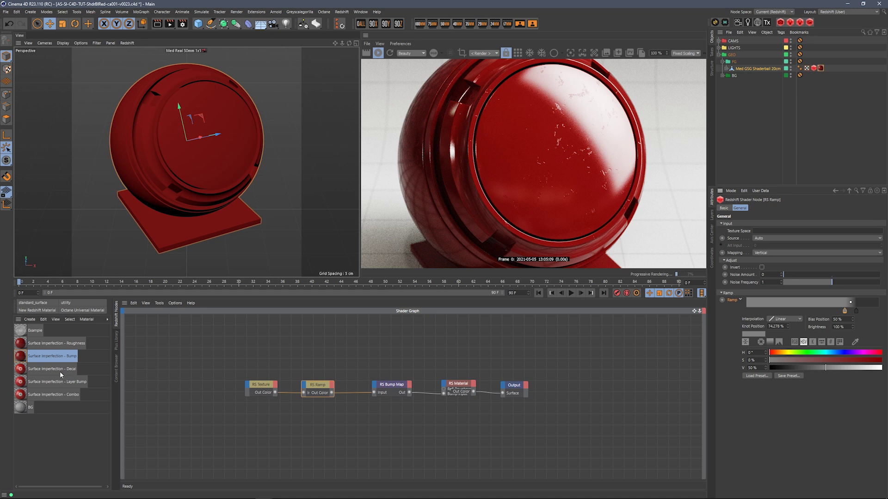
Assign the Surface Imperfection – Decal material to the shaderball and preview its RS Mul wear mask.
drag(60, 371, 825, 71)
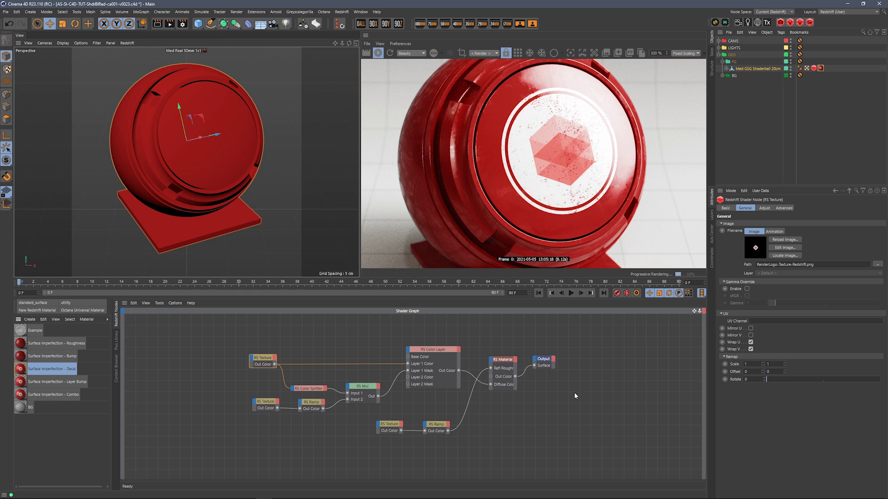
scroll(377, 405, up, 2)
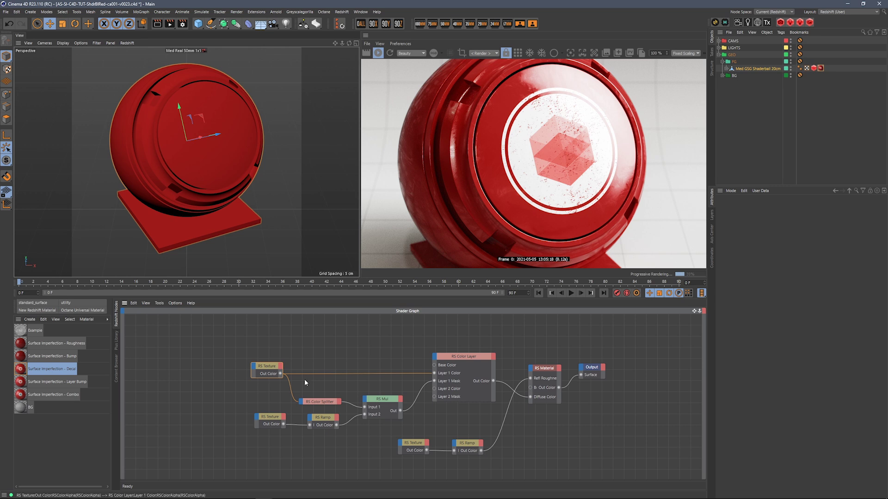
click(324, 405)
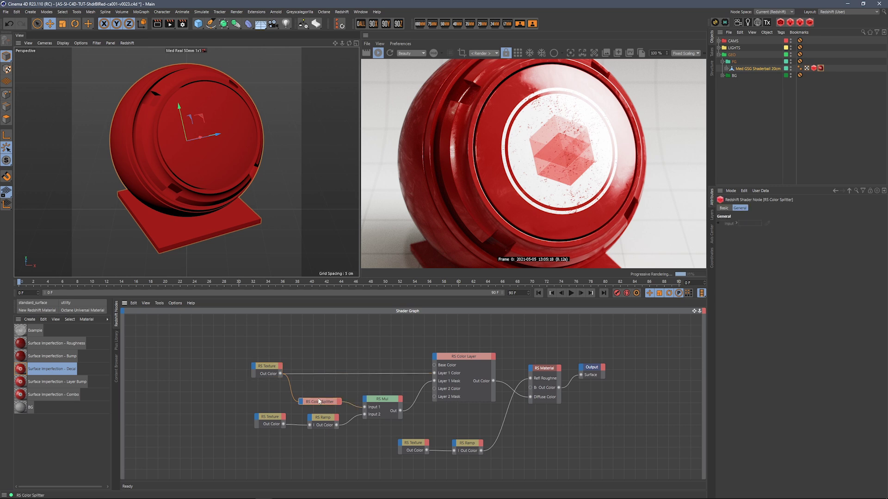
click(381, 403)
Preview the RS Mul wear mask, then inspect the grunge texture and RS Color Layer nodes.
ctrl+shift+click(382, 399)
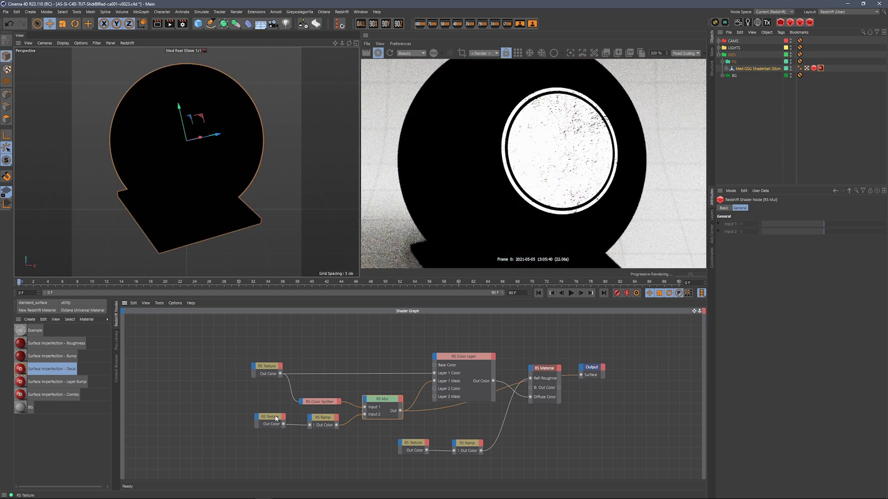
click(278, 420)
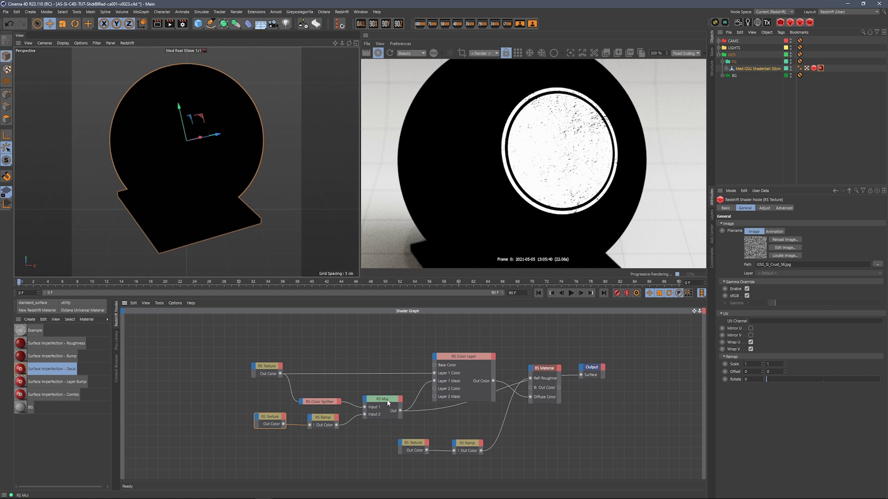
click(470, 360)
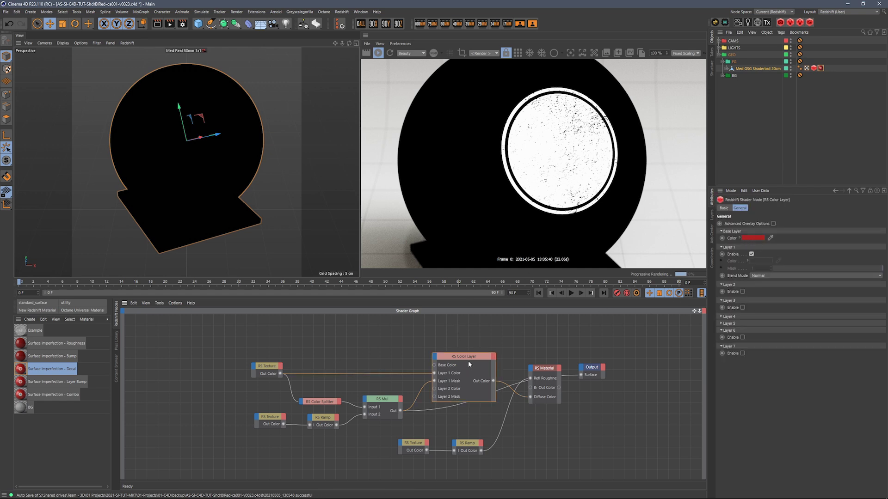
Delete the preview wire, connect the lower RS Ramp to Refl Roughness, and select Layer Bump.
click(444, 406)
key(Delete)
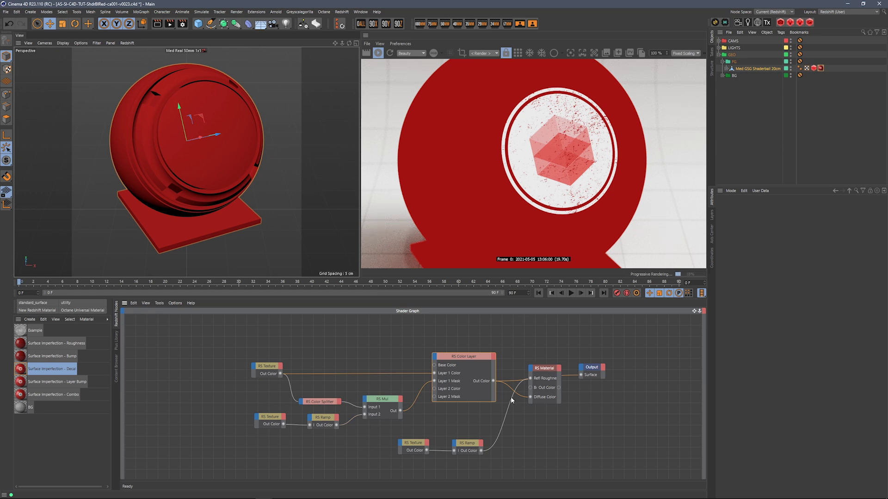
drag(509, 395, 530, 378)
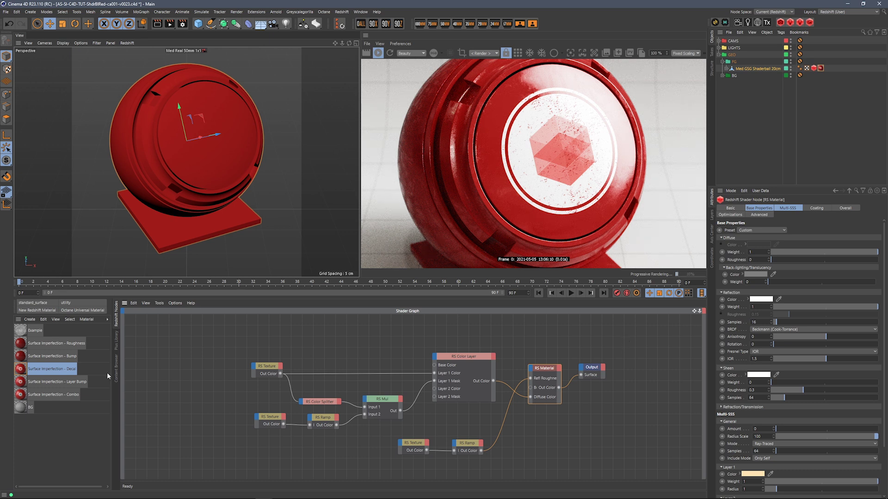
click(71, 382)
Assign the Surface Imperfection – Layer Bump material to the shaderball.
drag(72, 382, 821, 68)
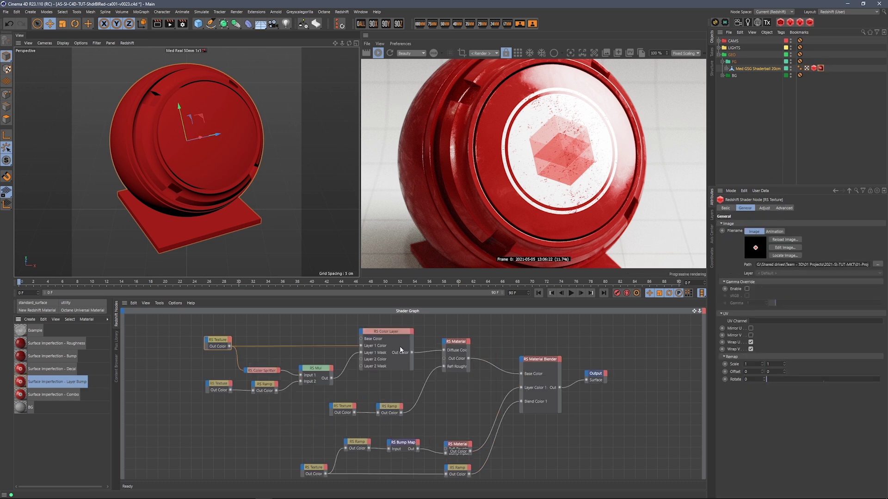
click(51, 369)
click(56, 382)
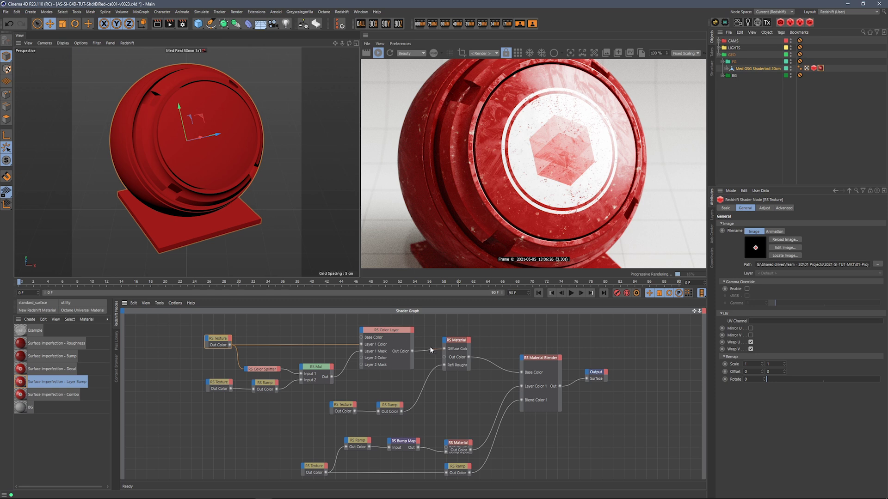
Nudge the RS Material Blender node and preview the lower grunge RS Texture alone.
click(546, 359)
drag(545, 359, 551, 365)
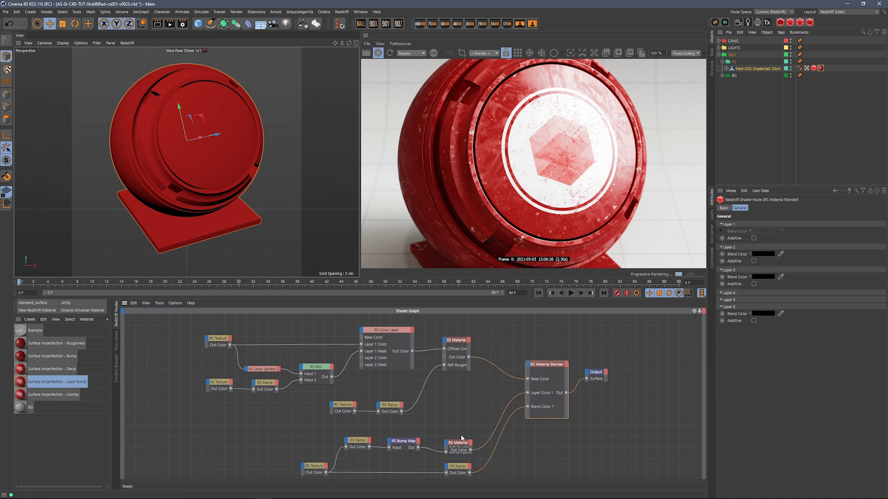
click(325, 467)
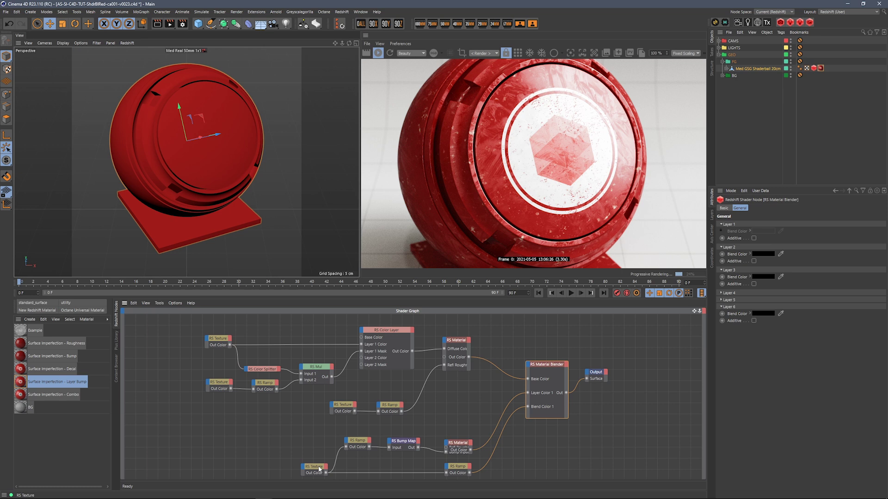
ctrl+shift+click(351, 443)
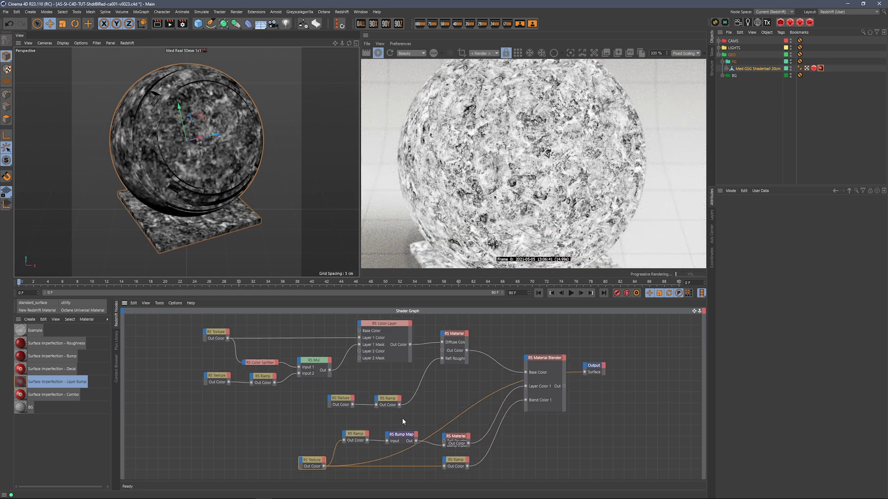
ctrl+shift+click(439, 456)
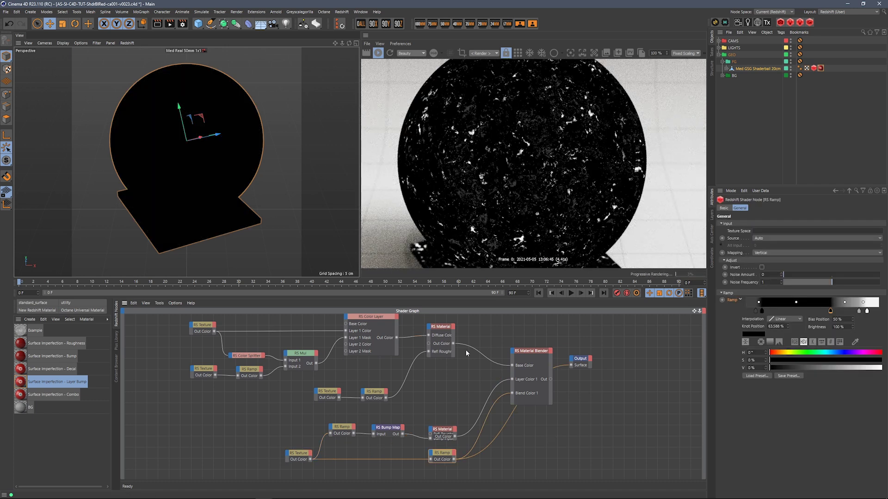
ctrl+shift+click(440, 328)
ctrl+shift+click(443, 430)
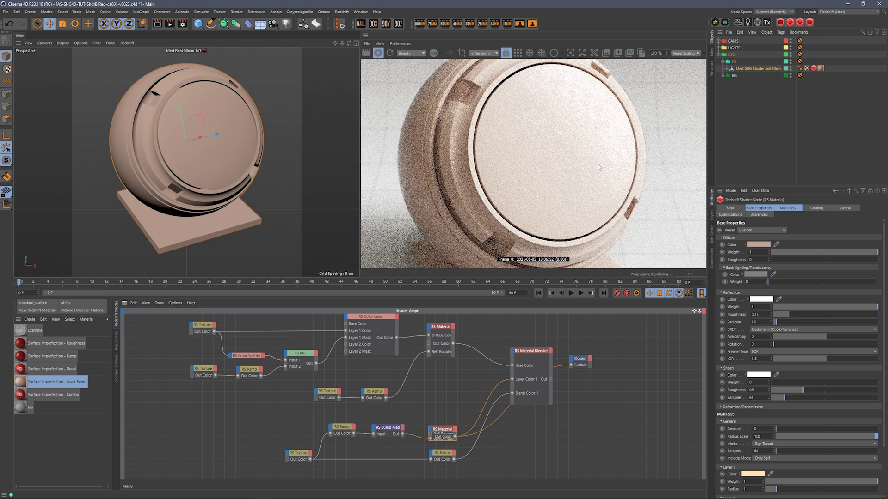
click(442, 453)
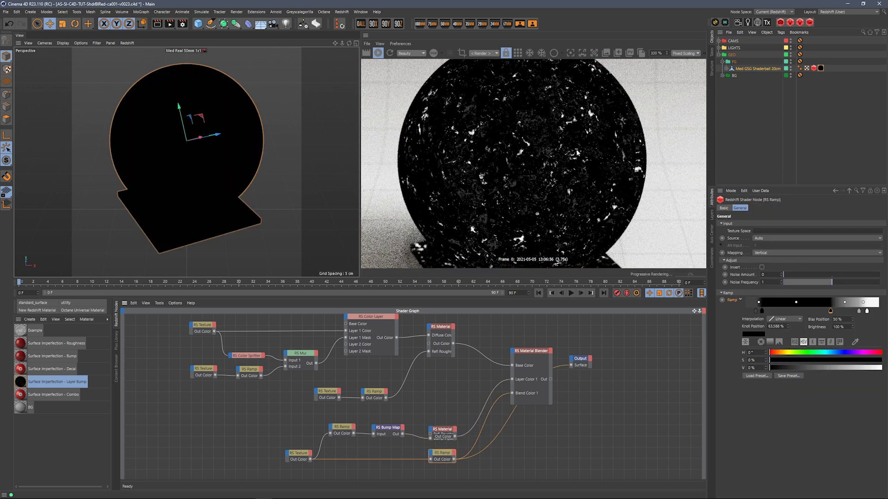
click(533, 352)
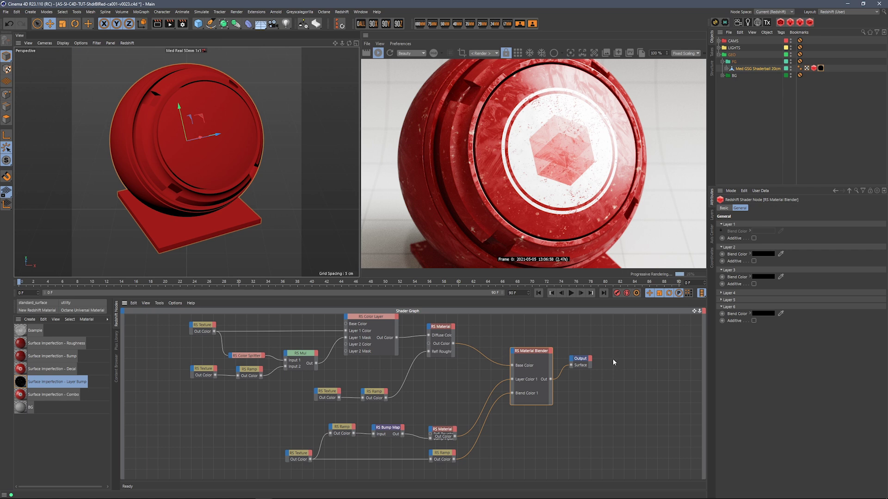
click(65, 394)
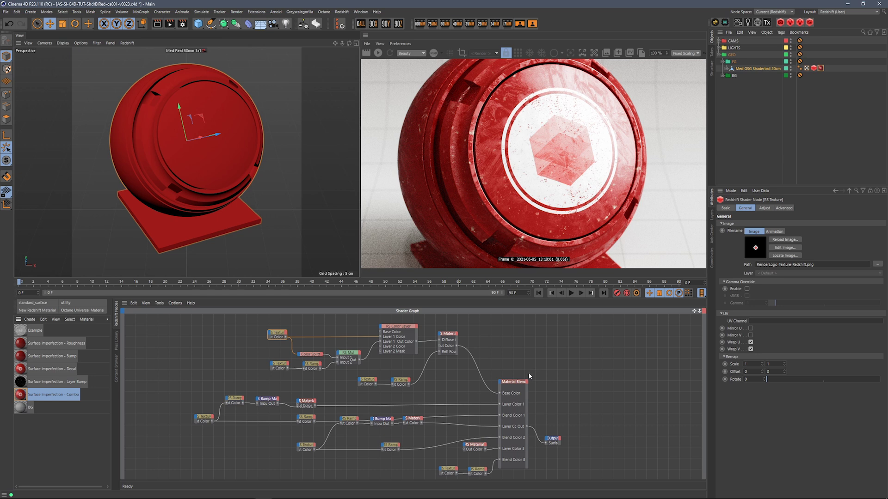
Start the IPR and preview the Combo material's iron metal and pink paint layers individually.
click(484, 380)
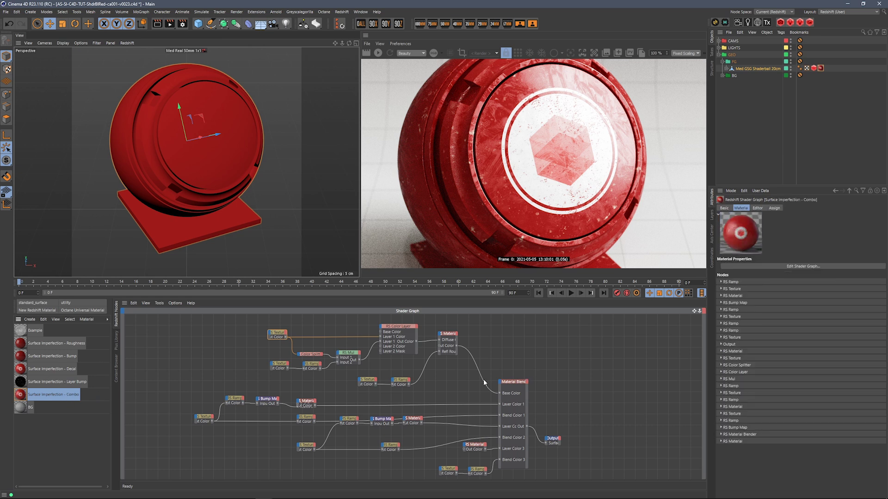
click(445, 337)
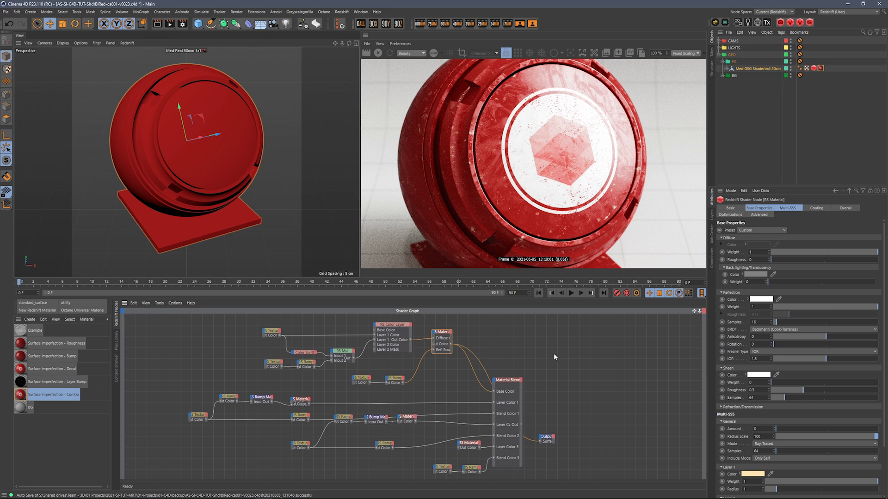
click(378, 53)
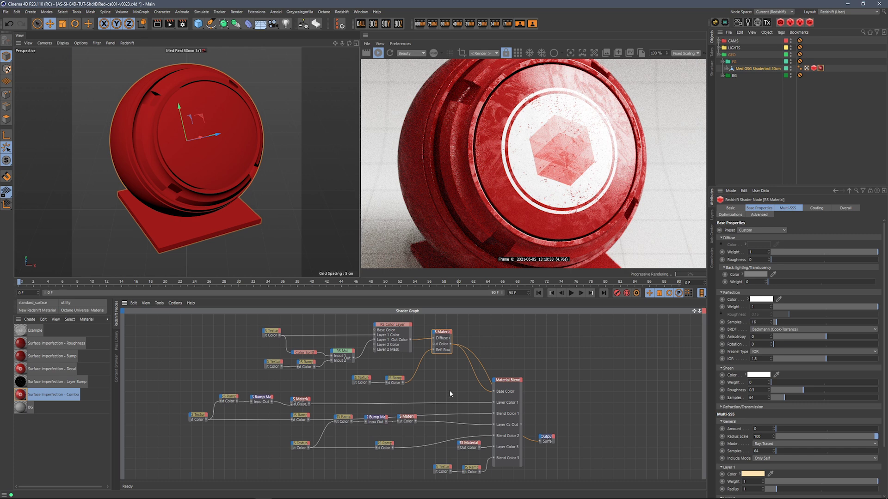
click(403, 419)
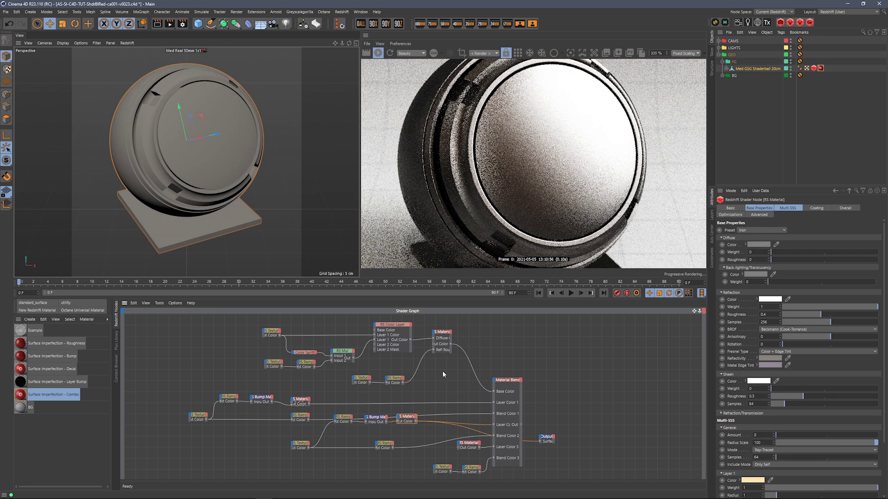
click(307, 399)
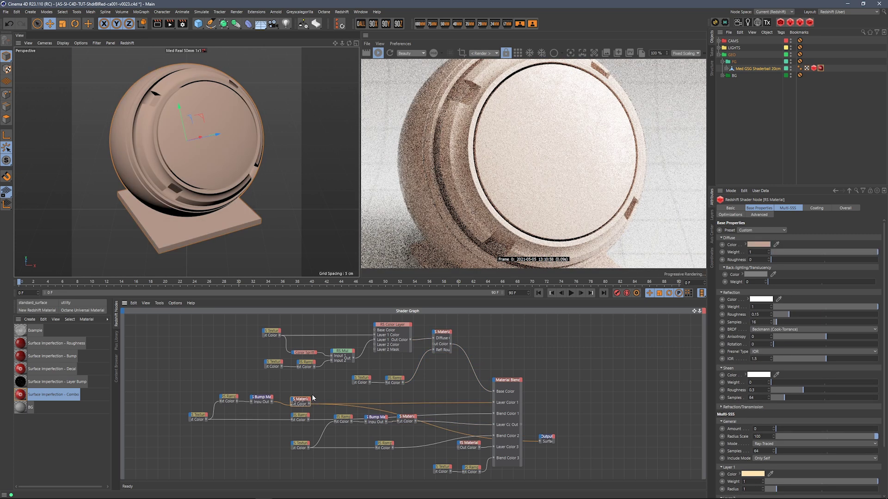
click(413, 421)
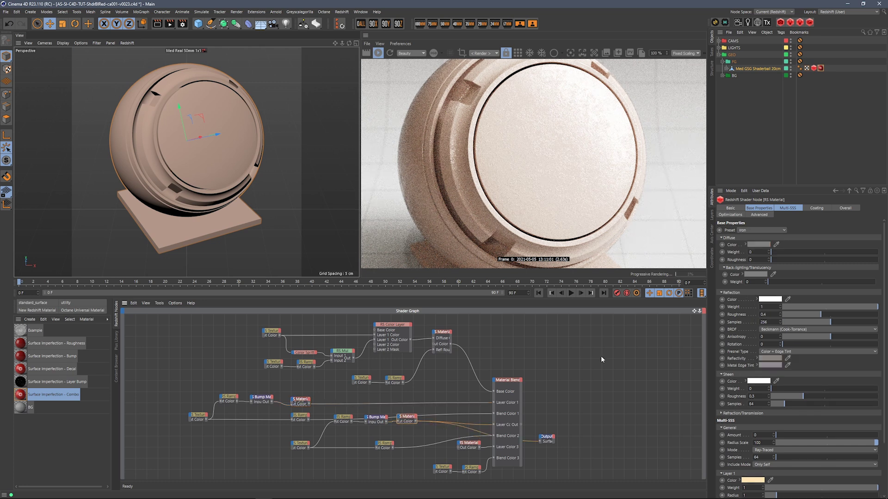
Solo the scratch RS Texture node, showing white scratches on a black shaderball.
middle_drag(567, 407, 567, 404)
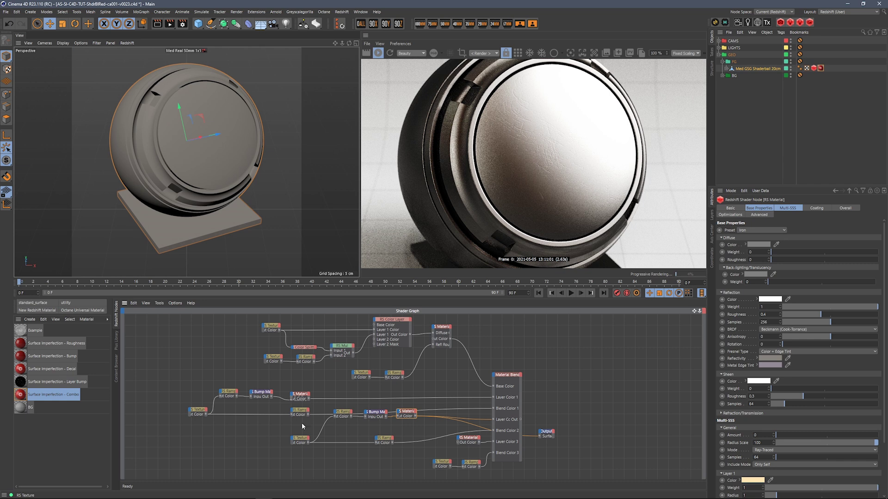
click(300, 438)
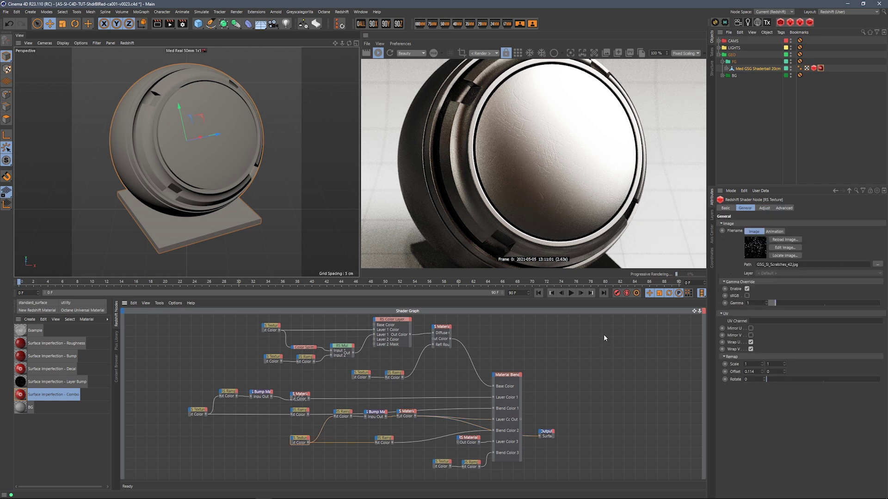
ctrl+shift+click(298, 439)
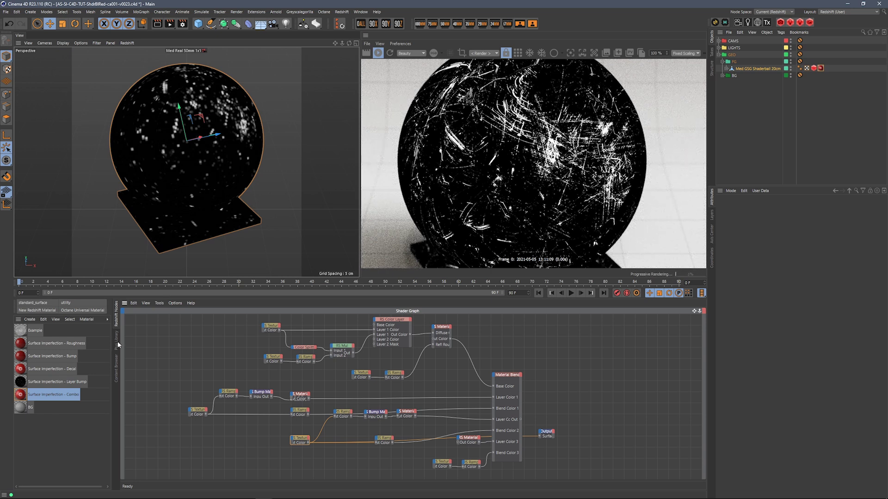
Browse the Plus Library's Textures > Surface Imperfections Scratches, then return to the Shader Graph.
click(116, 345)
click(147, 312)
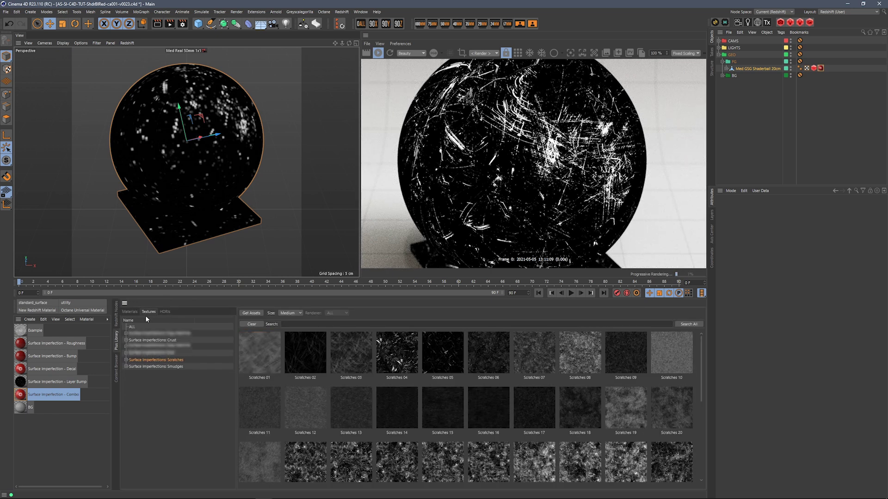
click(116, 317)
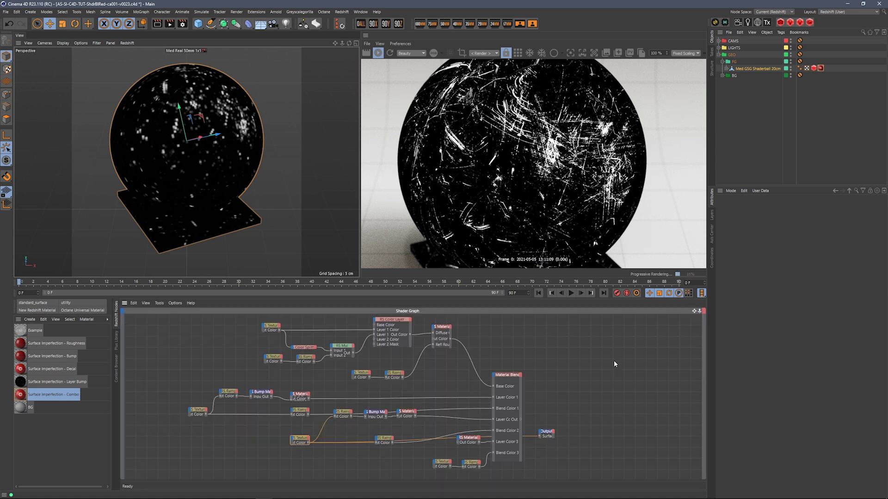
Preview the grey iron RS Material layer, then return to the full blended Combo result.
click(467, 443)
click(406, 412)
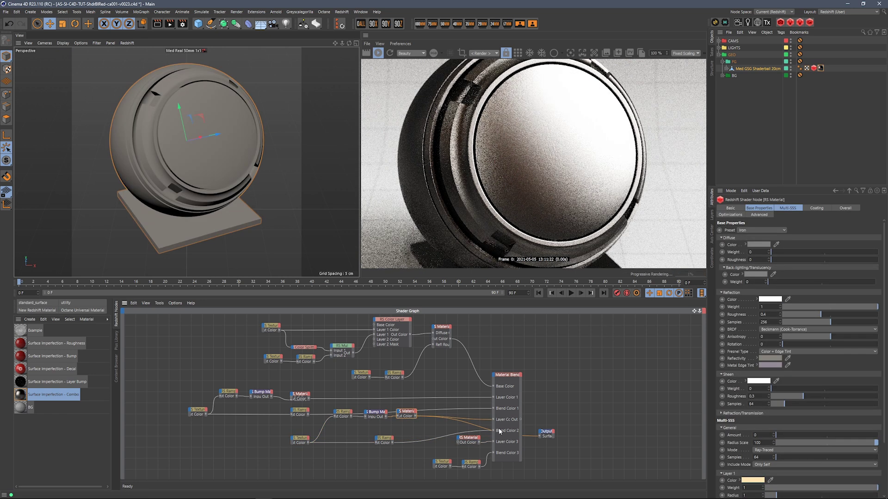
click(510, 374)
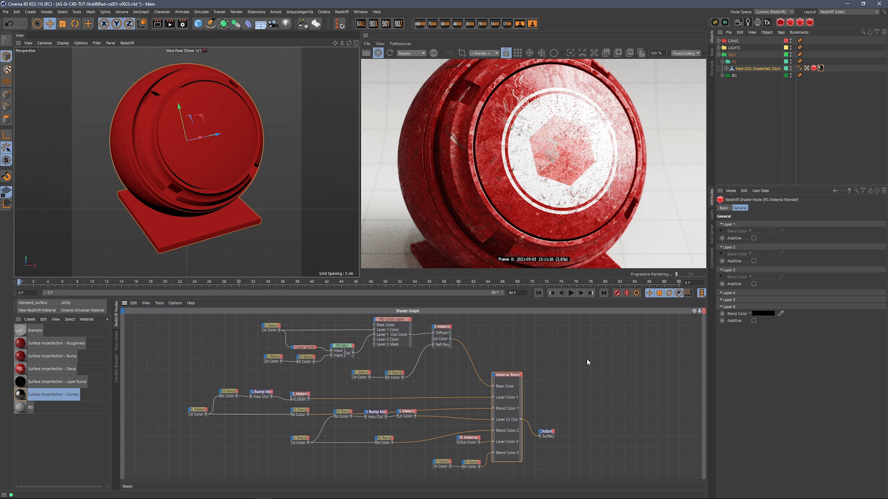
Preview the bottom material layer and the blend ramp mask, returning to the full blend each time.
mouse_move(584, 373)
middle_down()
mouse_move(567, 365)
mouse_move(576, 373)
middle_up()
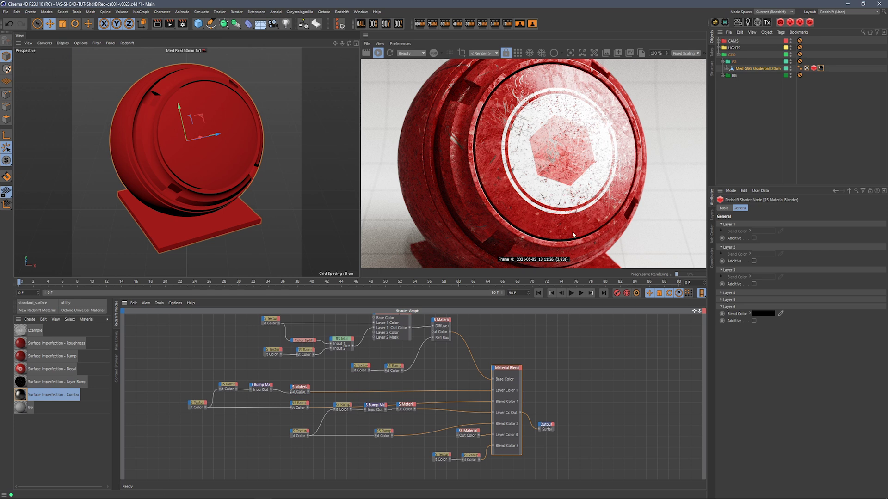
click(468, 433)
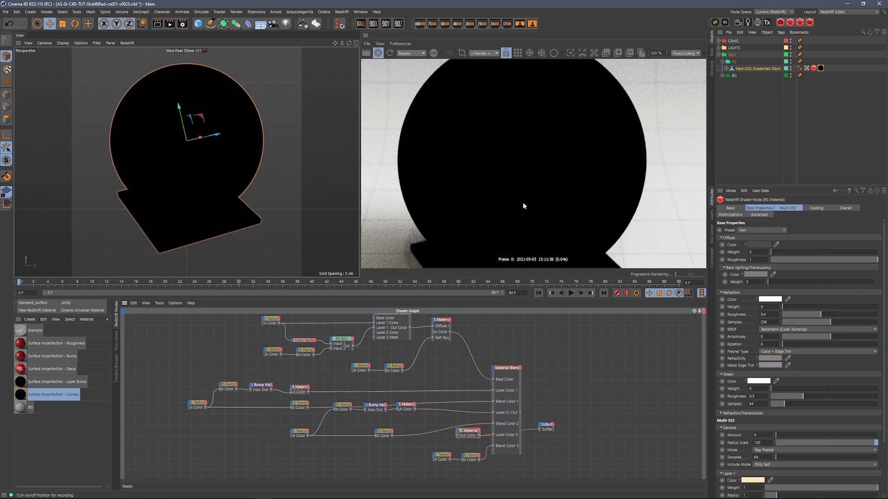
click(506, 370)
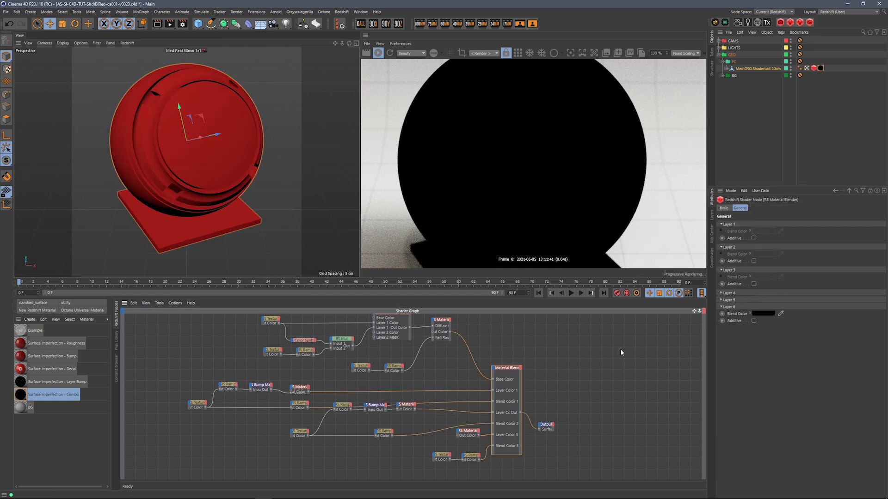
click(470, 457)
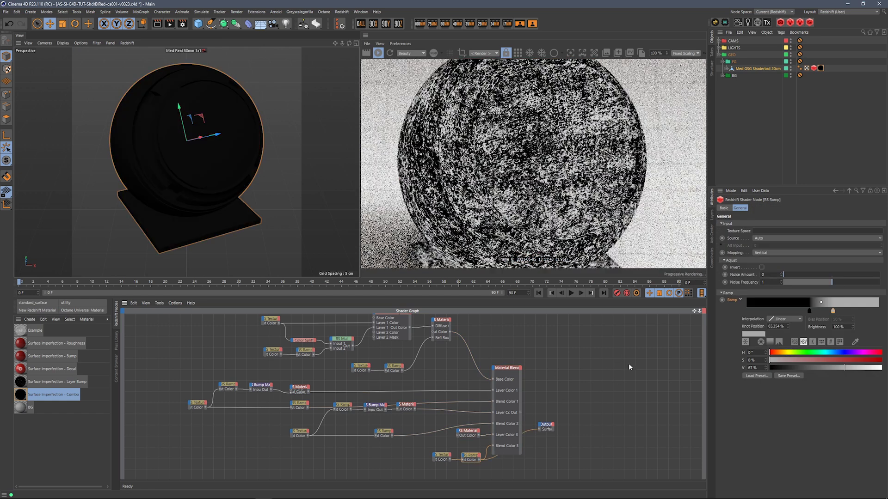
click(510, 370)
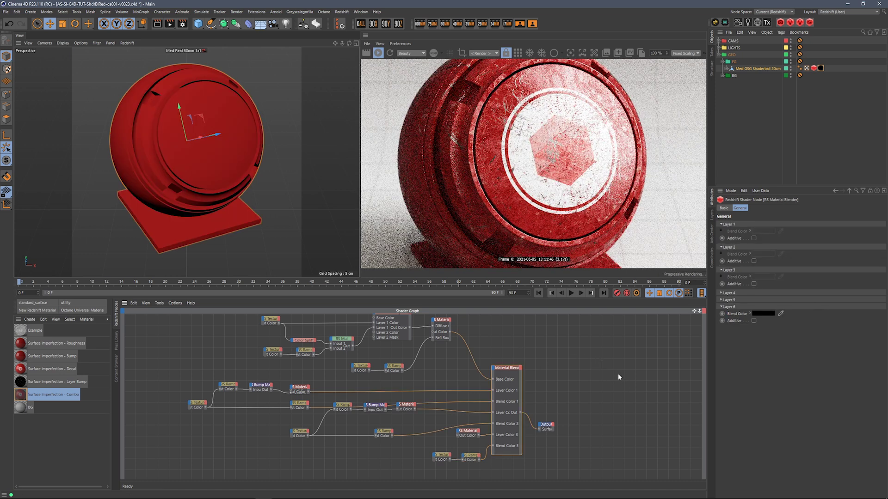
Set the blend RS Ramp's light knot colour value to 70%.
click(494, 451)
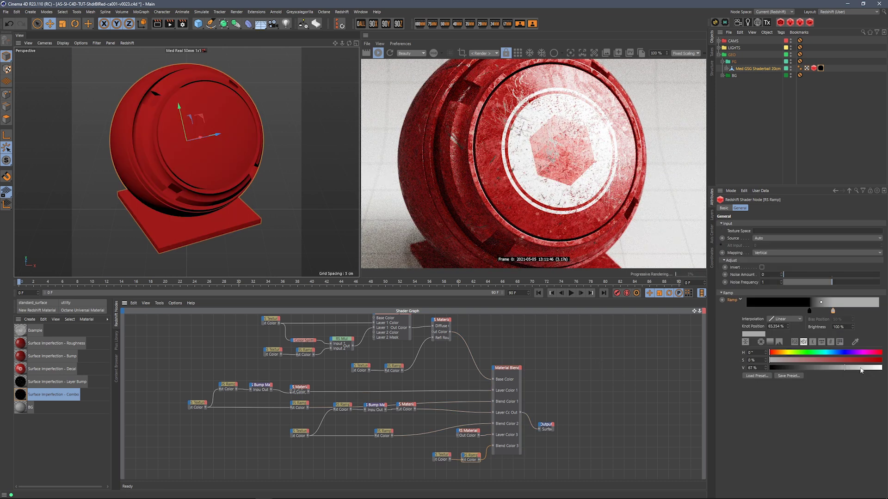
click(860, 368)
click(851, 368)
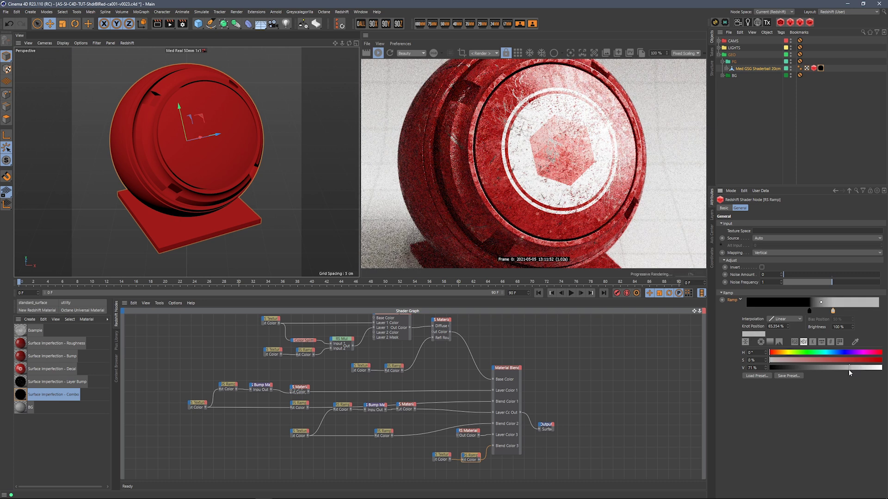
click(849, 368)
middle_drag(564, 376, 569, 382)
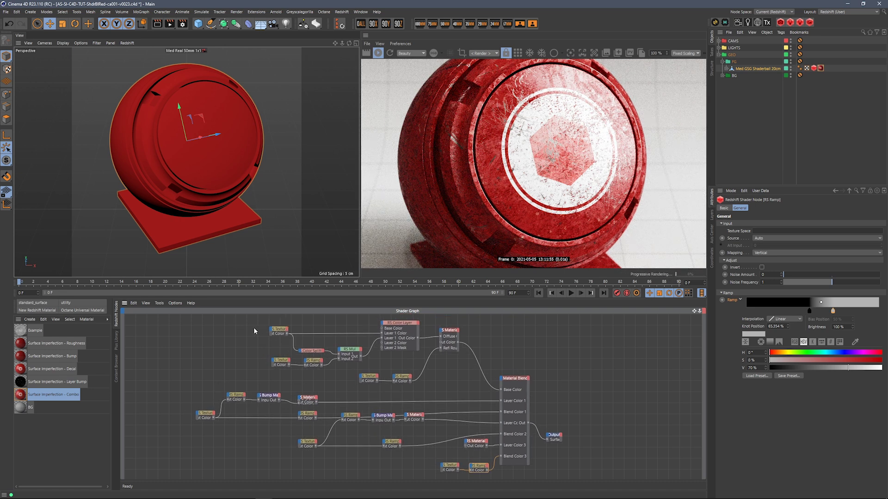